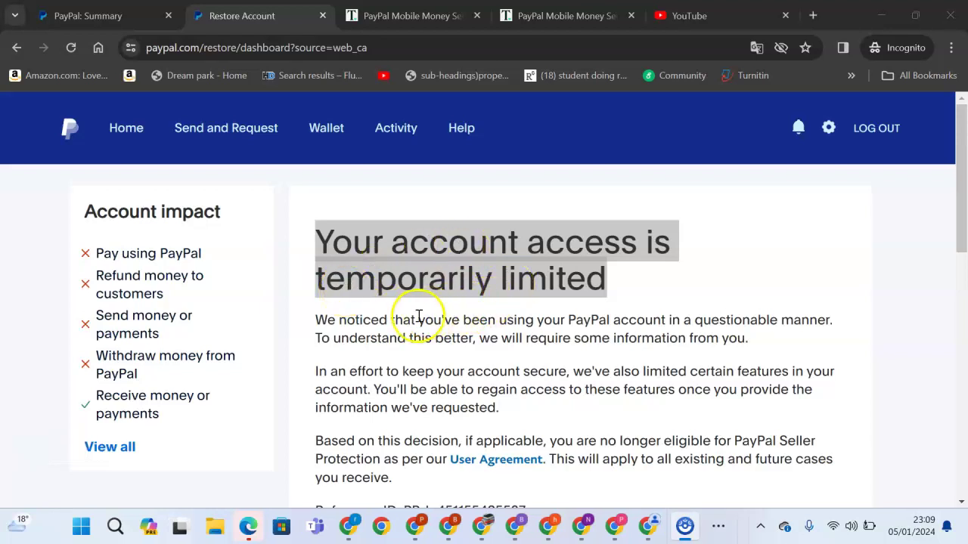
# Step: Read the Restore Account explanation about questionable account use
pyautogui.moveTo(403, 320); pyautogui.dragTo(415, 320)
pyautogui.moveTo(487, 320); pyautogui.dragTo(808, 335)
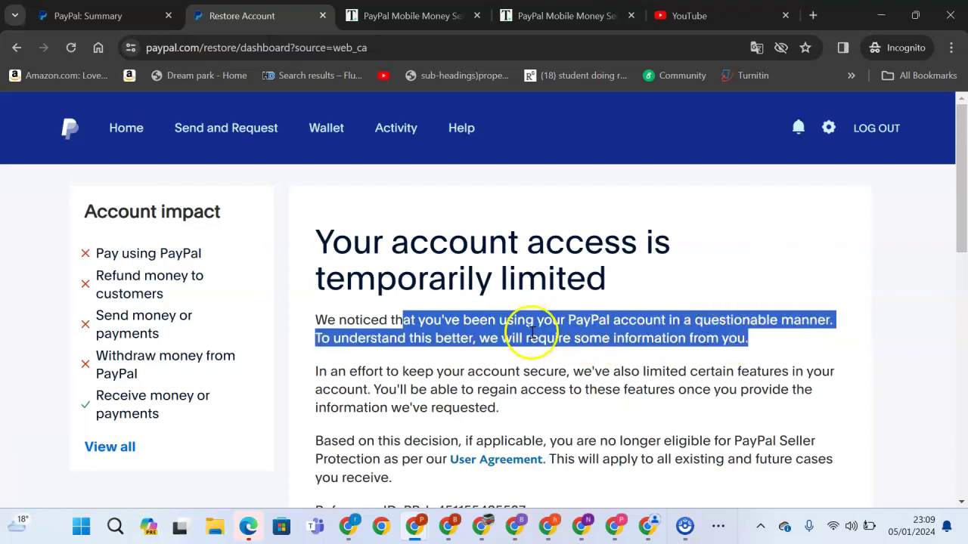
pyautogui.scroll(-2, 504, 345)
pyautogui.scroll(-6, 503, 349)
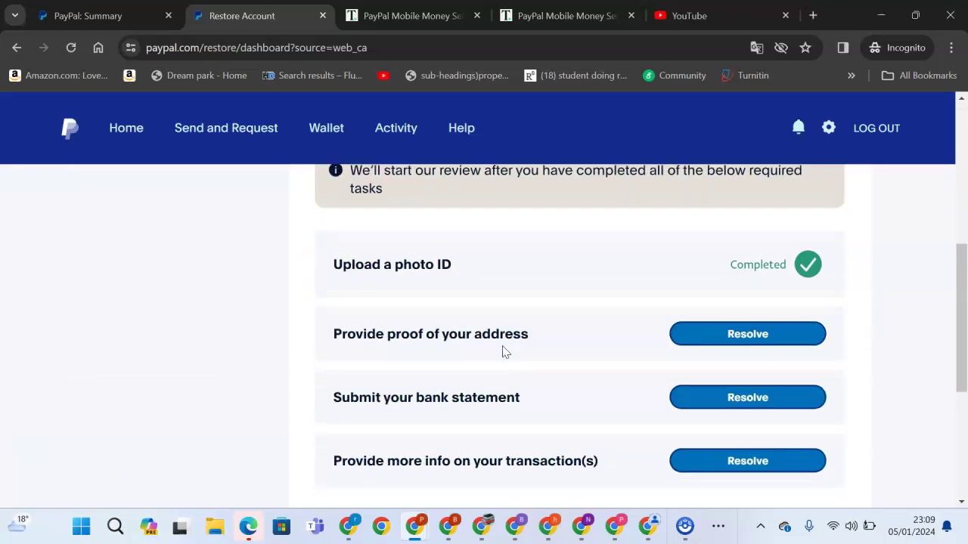
pyautogui.scroll(1, 492, 338)
# Step: Review the proof-of-address and bank statement tasks, then open and close the transaction info form
pyautogui.moveTo(344, 270); pyautogui.dragTo(440, 275)
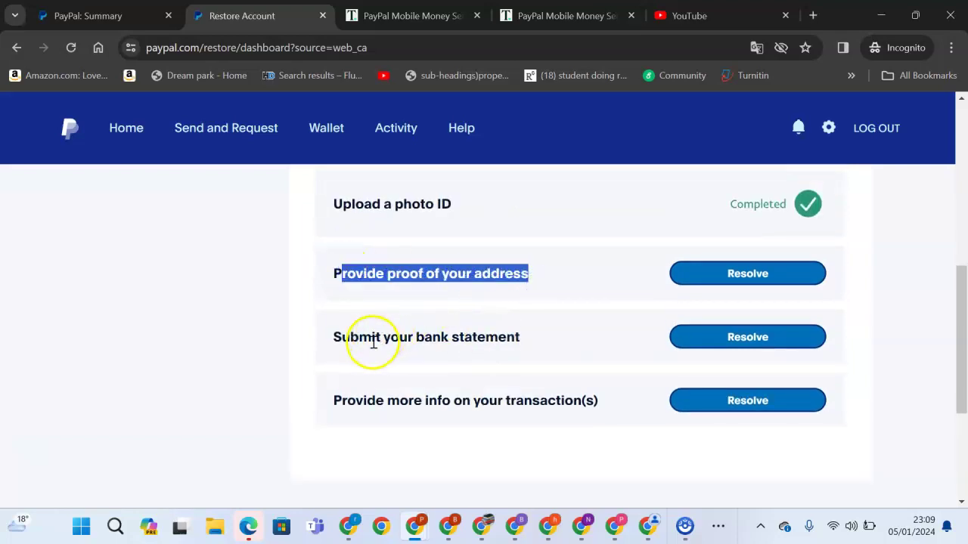
pyautogui.moveTo(371, 337); pyautogui.dragTo(531, 350)
pyautogui.click(442, 394)
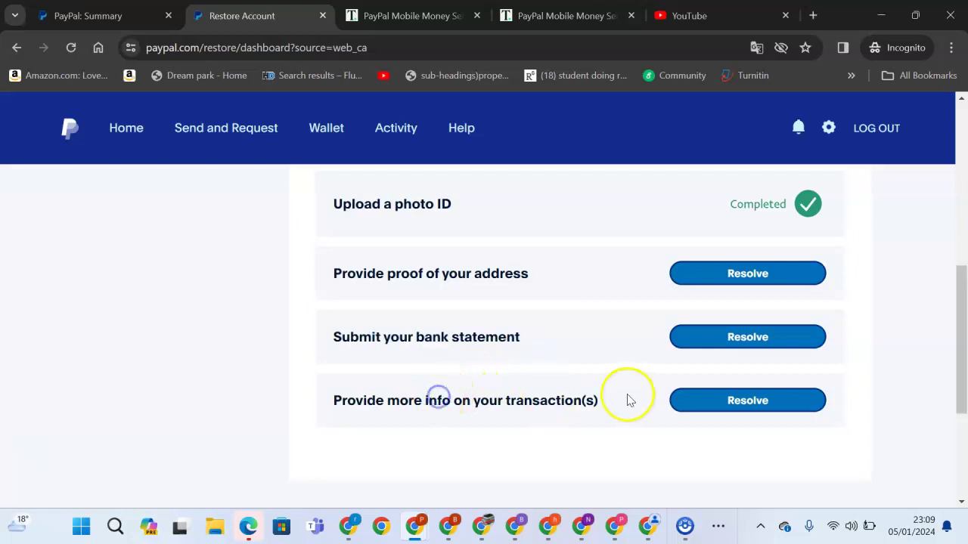
pyautogui.scroll(6, 296, 371)
pyautogui.scroll(-7, 300, 372)
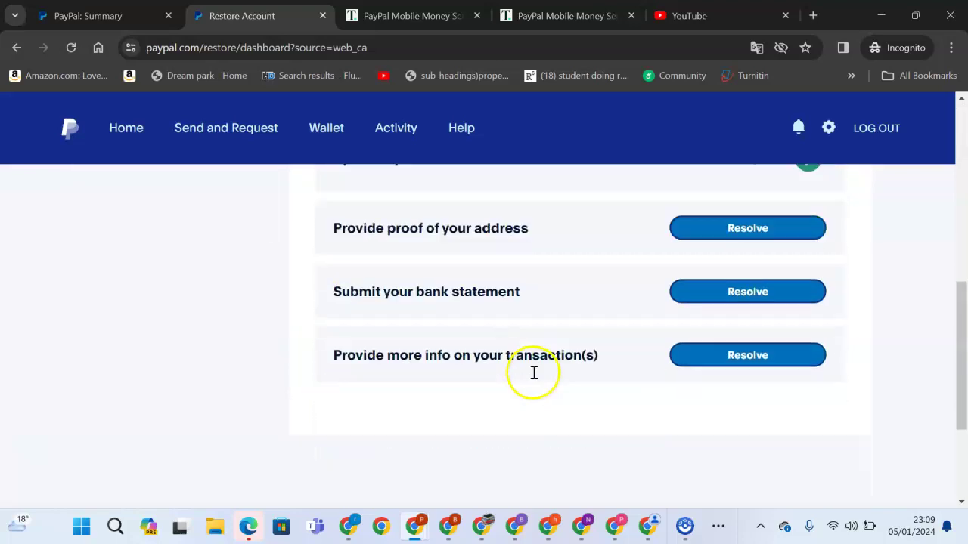
pyautogui.click(743, 325)
pyautogui.scroll(-1, 563, 385)
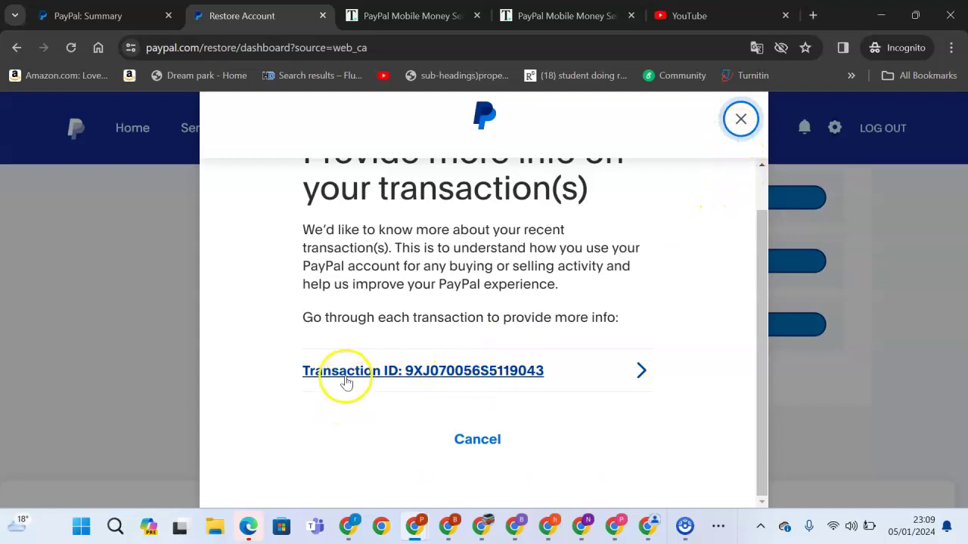
pyautogui.click(742, 121)
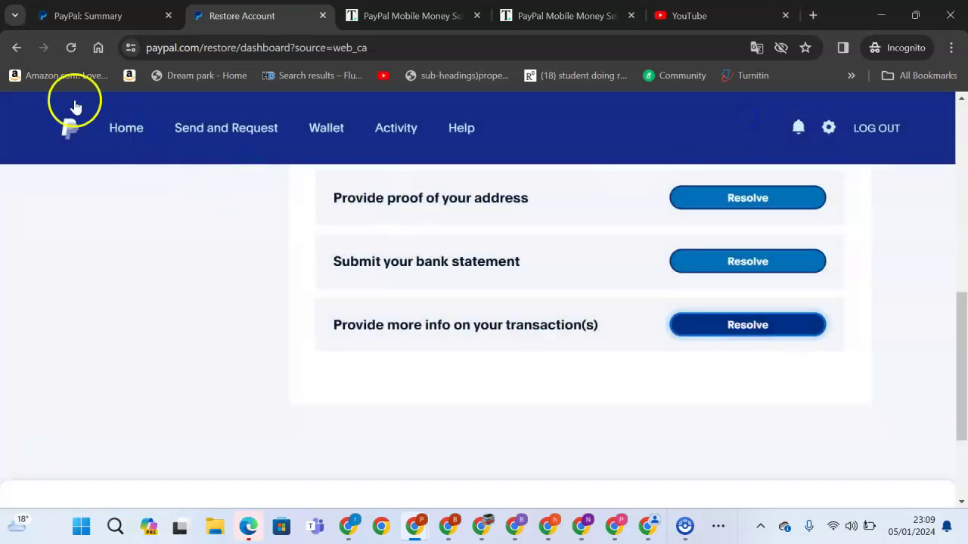
# Step: From the Summary tab's notifications, read the limited-access alert and follow it to Provide information
pyautogui.click(76, 21)
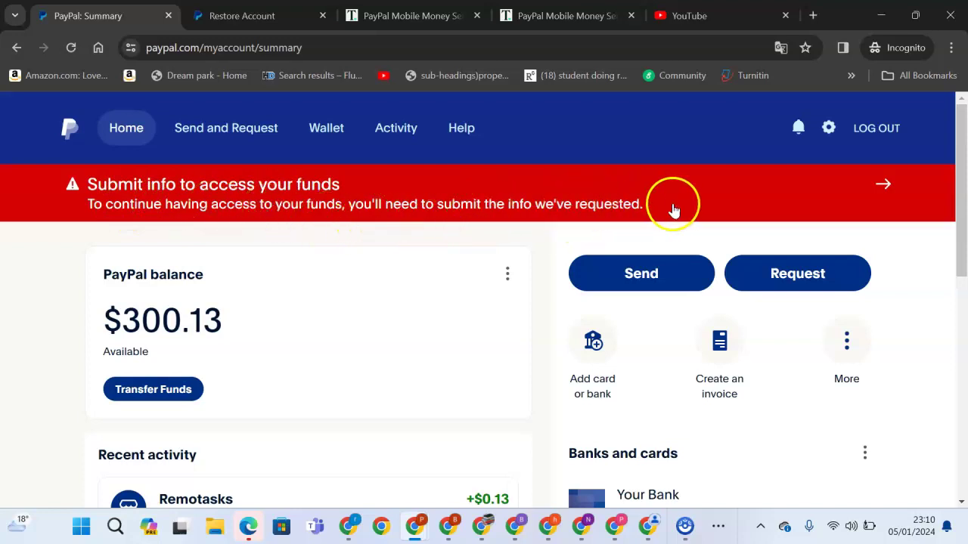
pyautogui.click(798, 127)
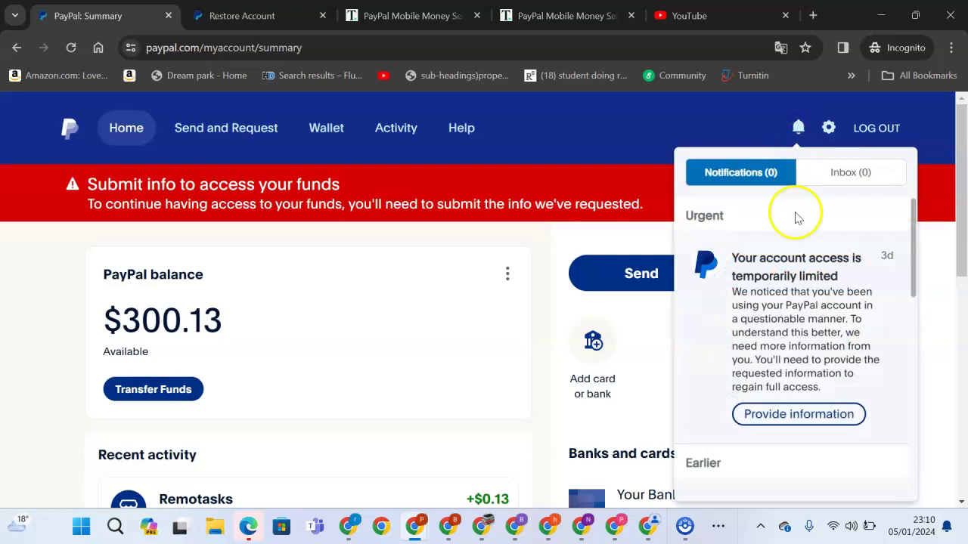
pyautogui.moveTo(848, 280); pyautogui.dragTo(732, 259)
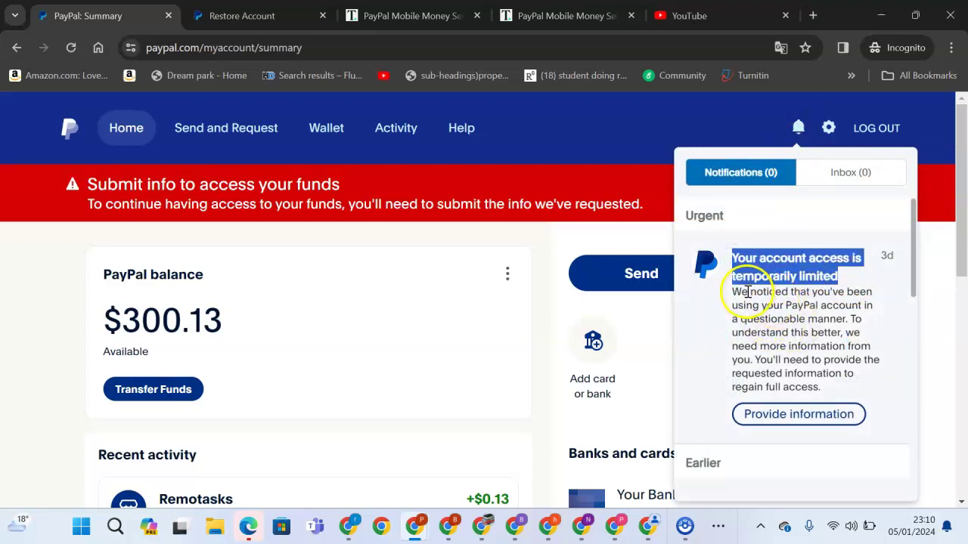
pyautogui.moveTo(748, 292); pyautogui.dragTo(859, 342)
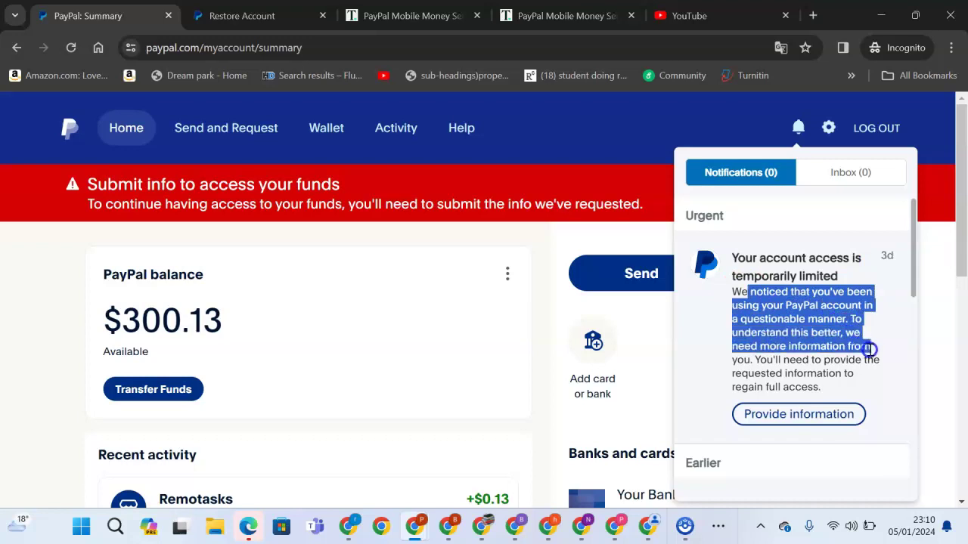
pyautogui.moveTo(869, 349); pyautogui.dragTo(883, 387)
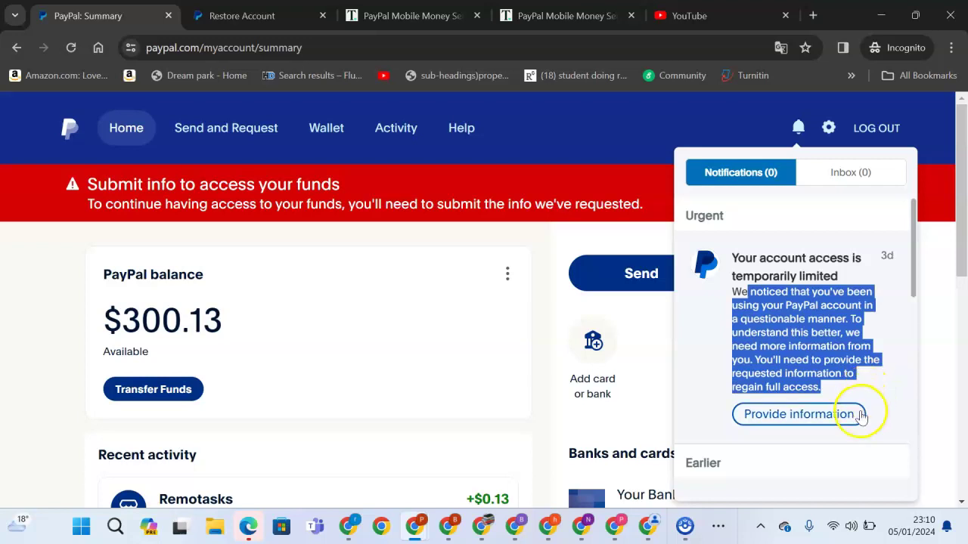
pyautogui.click(489, 317)
pyautogui.click(878, 194)
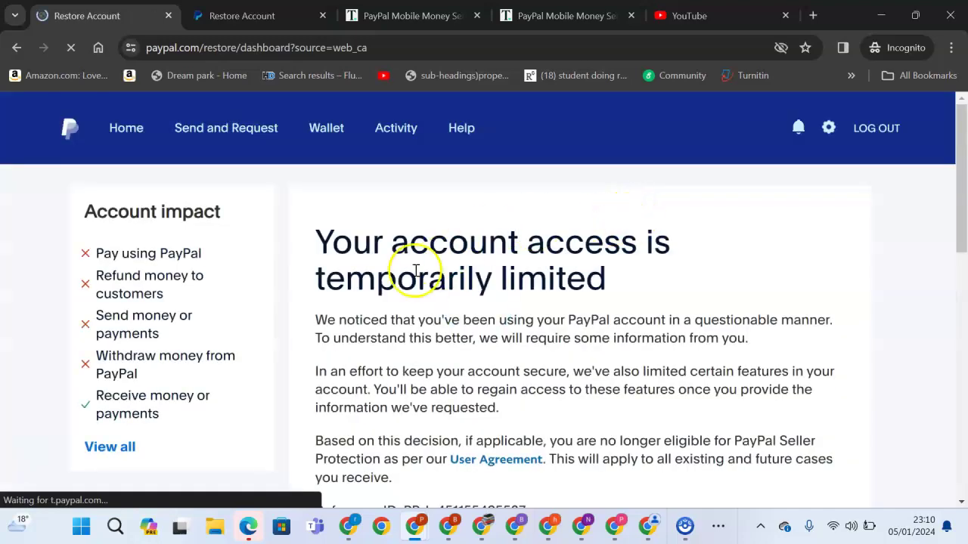
pyautogui.scroll(-2, 190, 249)
pyautogui.scroll(2, 190, 249)
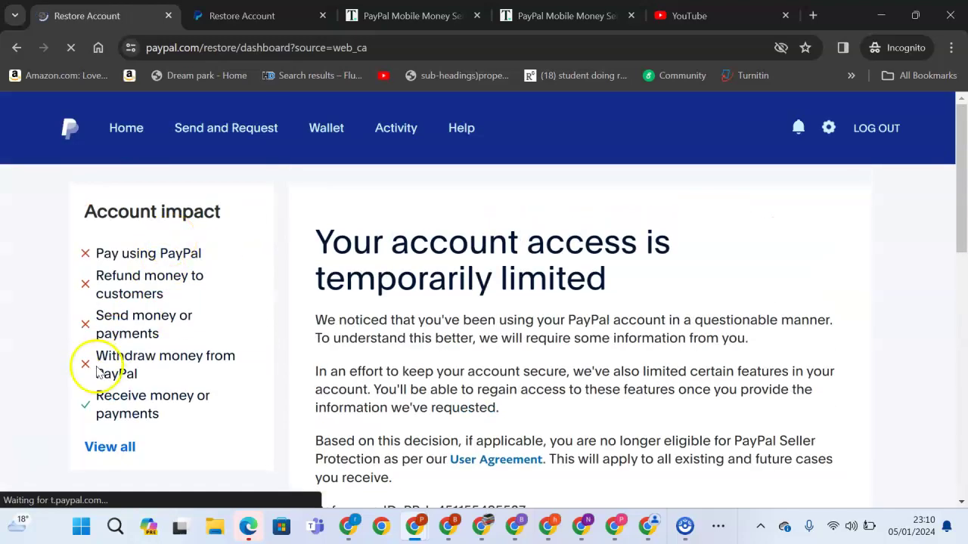
pyautogui.click(109, 447)
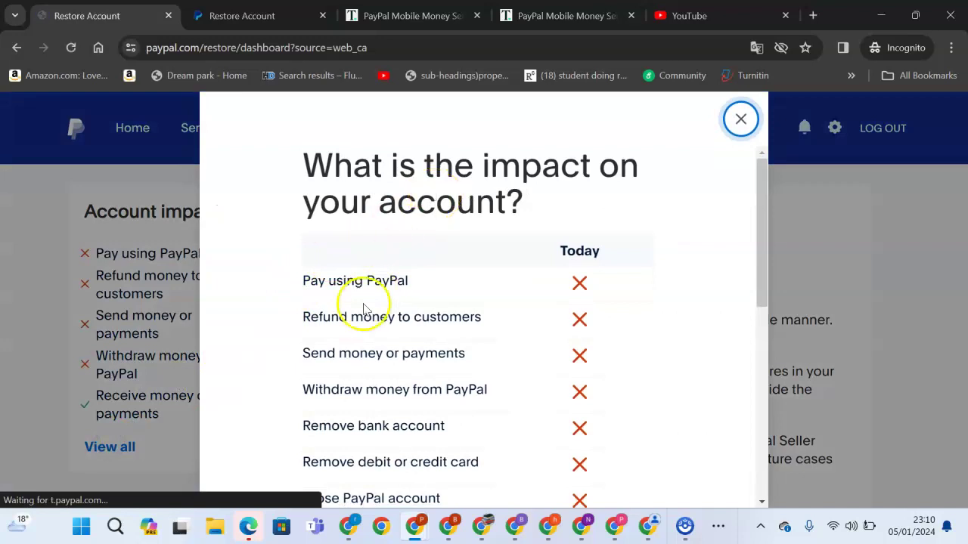
pyautogui.moveTo(413, 285); pyautogui.dragTo(367, 282)
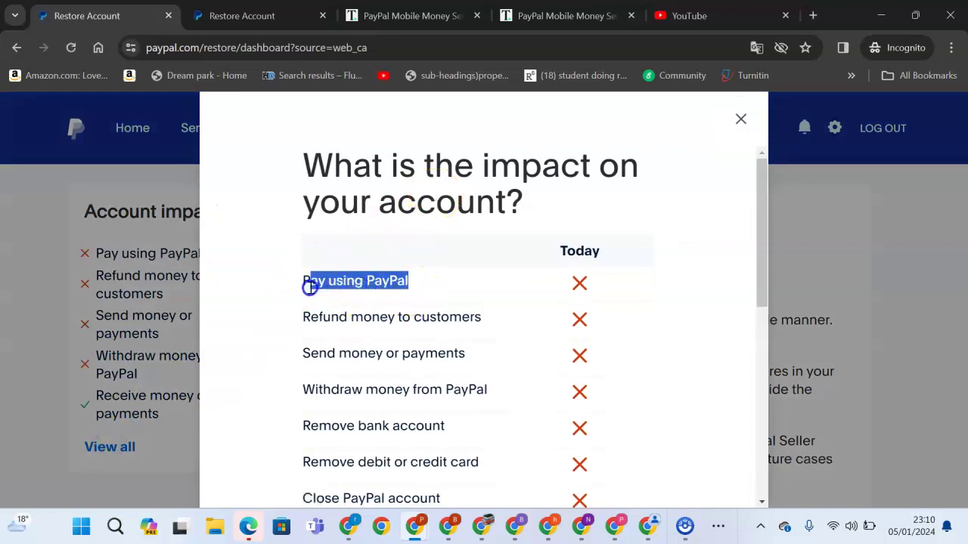
pyautogui.moveTo(470, 318); pyautogui.dragTo(343, 319)
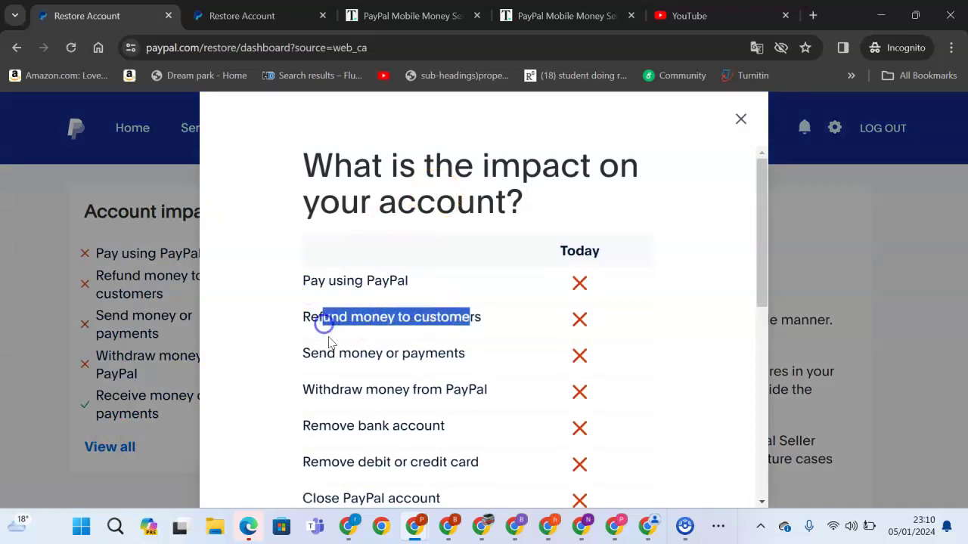
pyautogui.moveTo(471, 353); pyautogui.dragTo(309, 353)
pyautogui.moveTo(493, 391); pyautogui.dragTo(324, 391)
pyautogui.scroll(-1, 378, 378)
pyautogui.moveTo(443, 368); pyautogui.dragTo(348, 361)
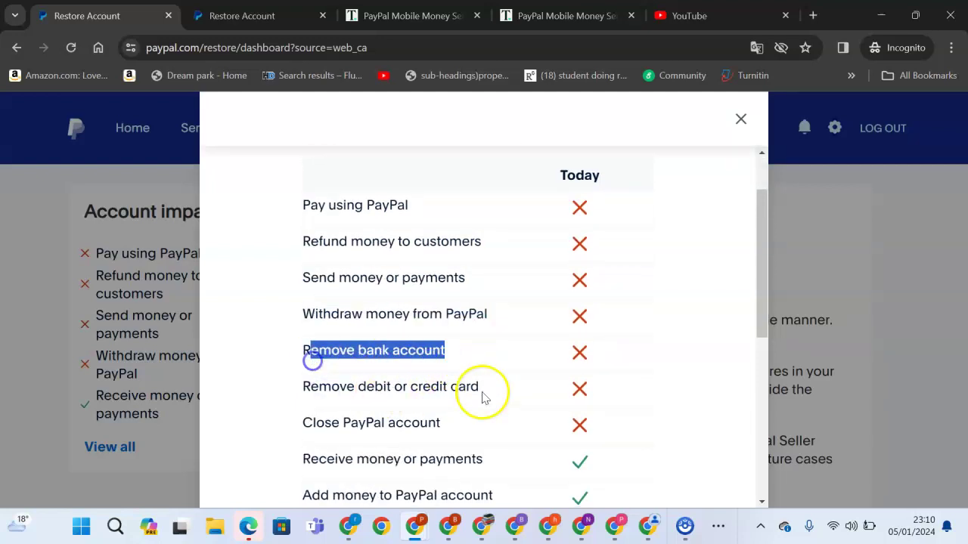
pyautogui.moveTo(484, 394); pyautogui.dragTo(321, 382)
pyautogui.scroll(-1, 442, 373)
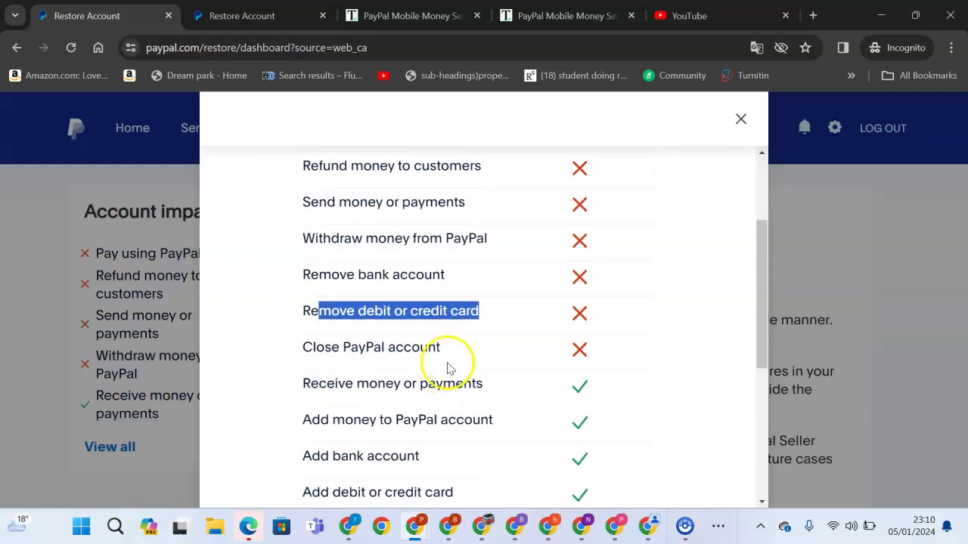
pyautogui.moveTo(441, 351); pyautogui.dragTo(320, 354)
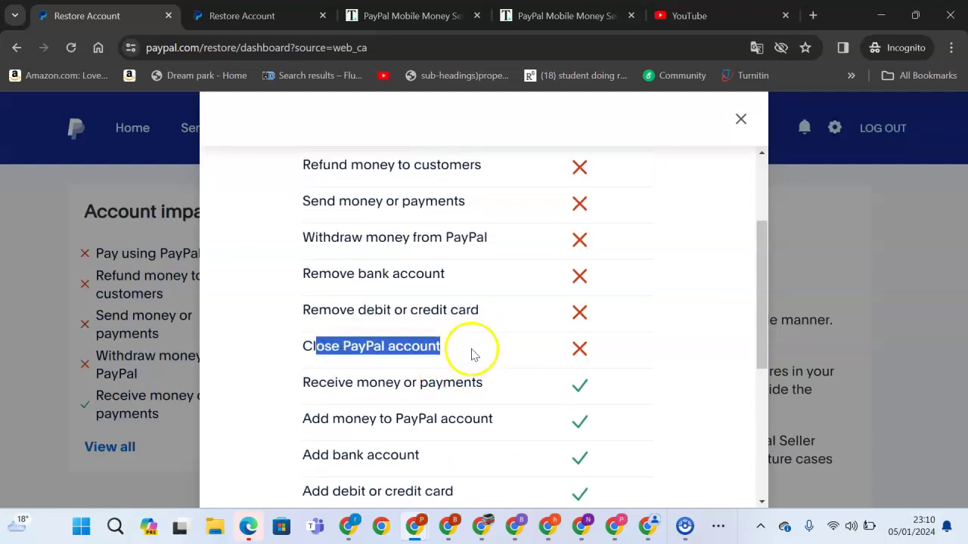
pyautogui.scroll(2, 670, 211)
pyautogui.scroll(-4, 546, 382)
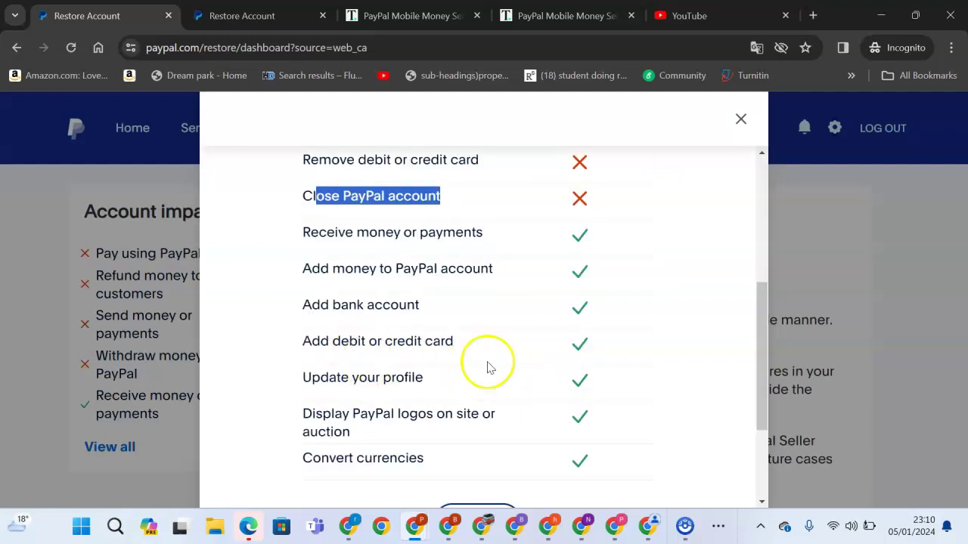
pyautogui.scroll(-2, 503, 335)
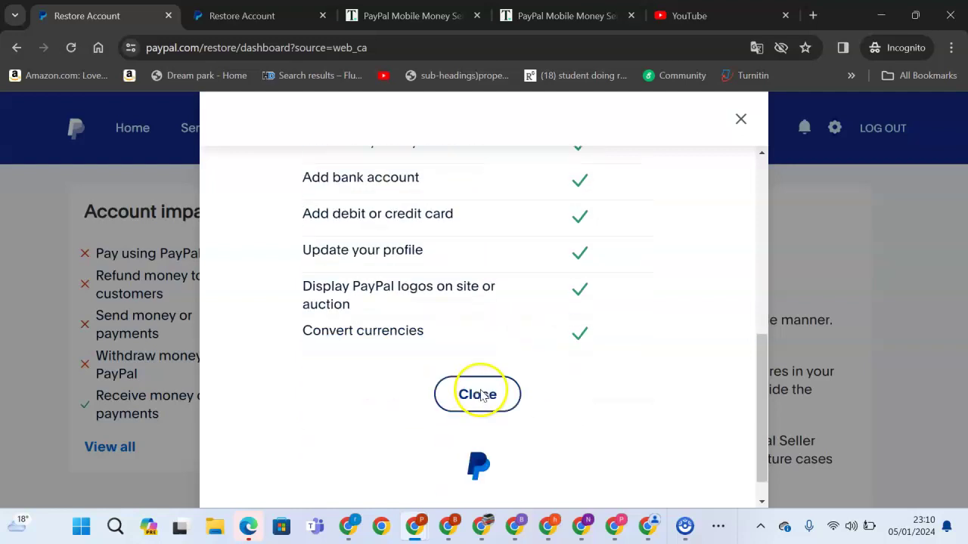
pyautogui.scroll(3, 529, 370)
pyautogui.scroll(-2, 525, 380)
pyautogui.click(488, 445)
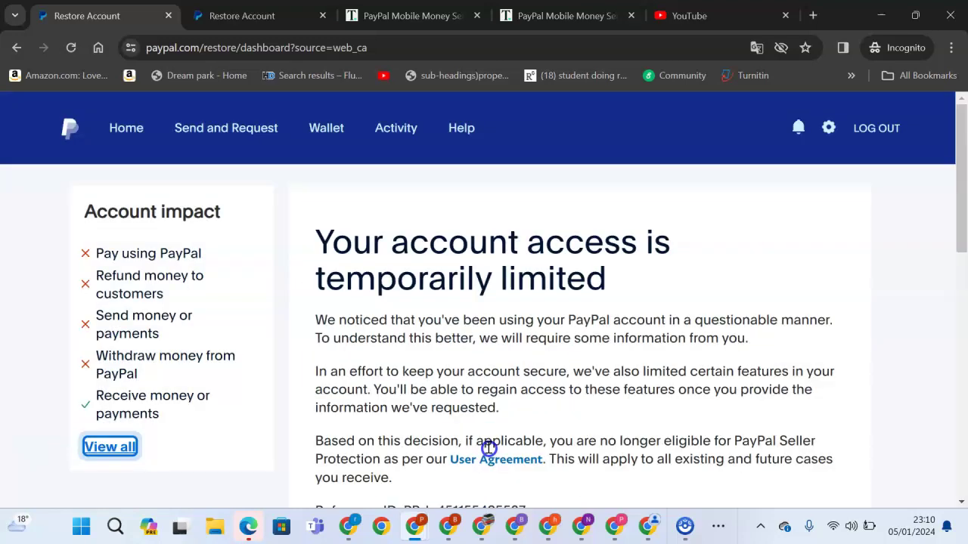
# Step: Start the proof-of-address task and read its accepted document types and requirements
pyautogui.scroll(-5, 538, 294)
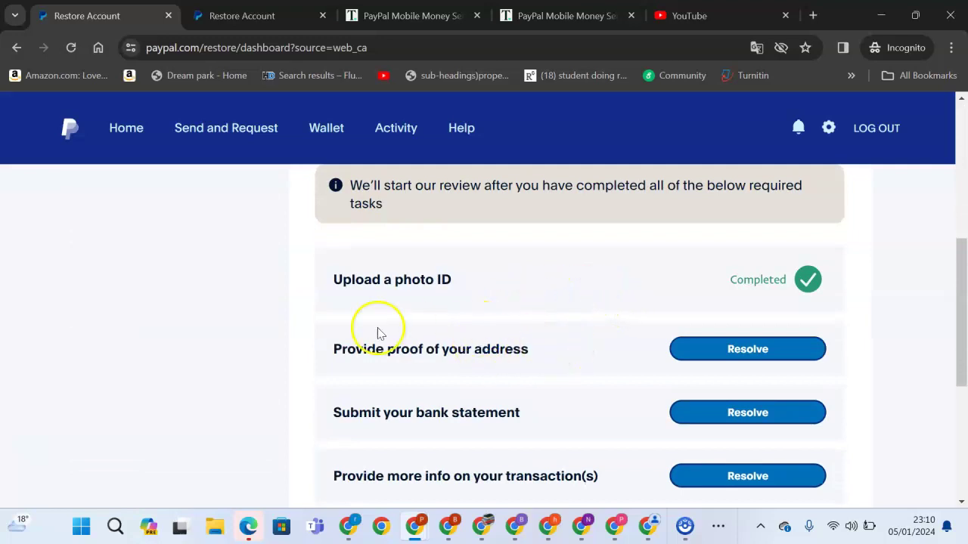
pyautogui.moveTo(338, 356); pyautogui.dragTo(534, 356)
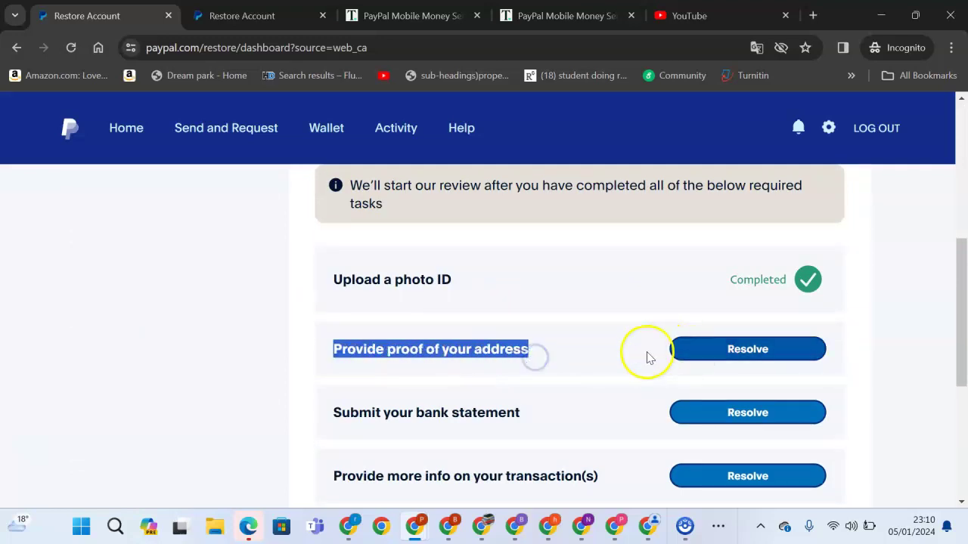
pyautogui.click(713, 353)
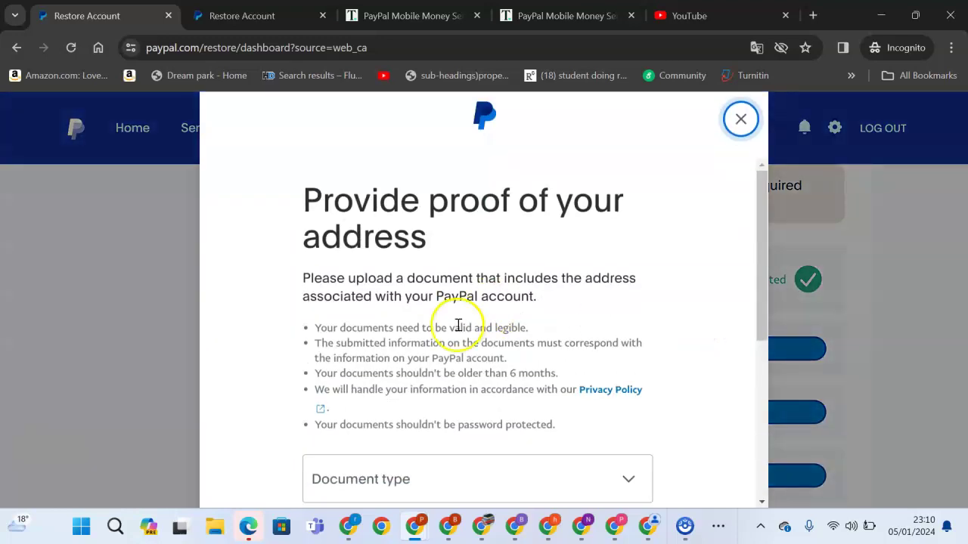
pyautogui.scroll(-2, 457, 325)
pyautogui.click(536, 329)
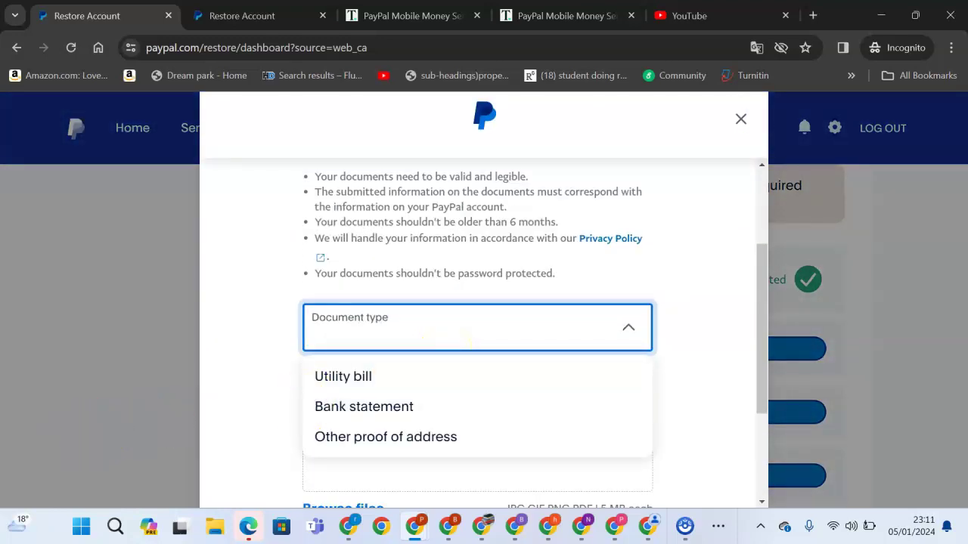
pyautogui.scroll(2, 385, 370)
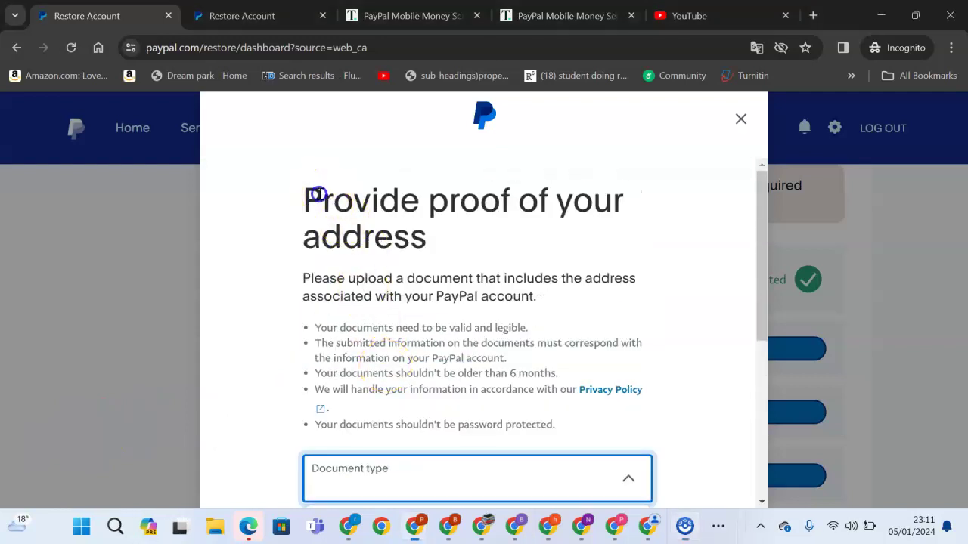
pyautogui.moveTo(321, 197); pyautogui.dragTo(428, 229)
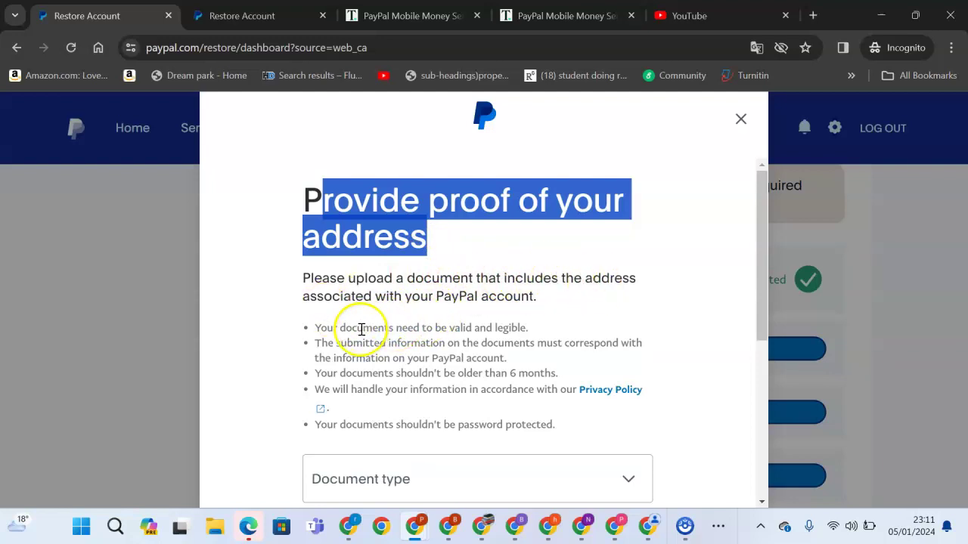
pyautogui.moveTo(350, 329); pyautogui.dragTo(510, 359)
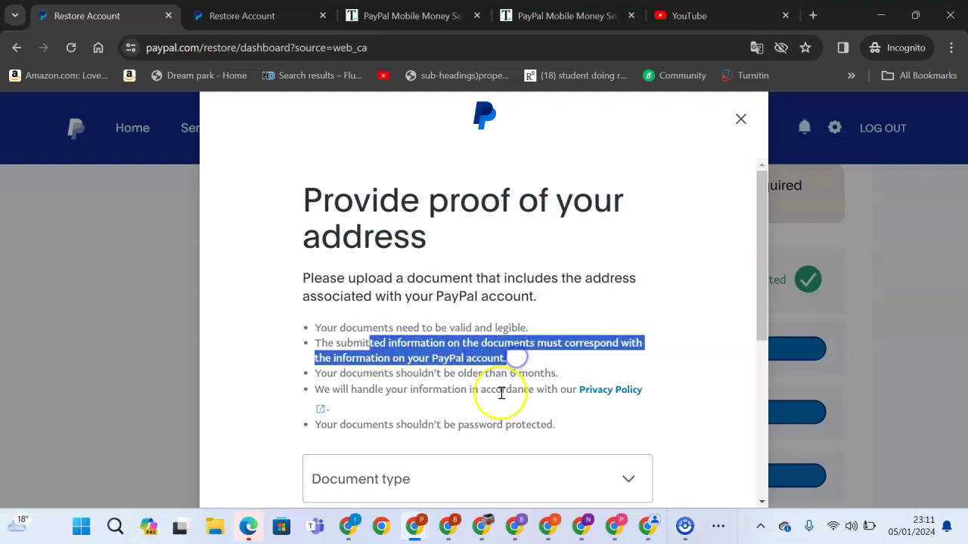
# Step: Choose Utility bill as the document type and scroll to the upload area
pyautogui.scroll(-1, 487, 391)
pyautogui.click(417, 301)
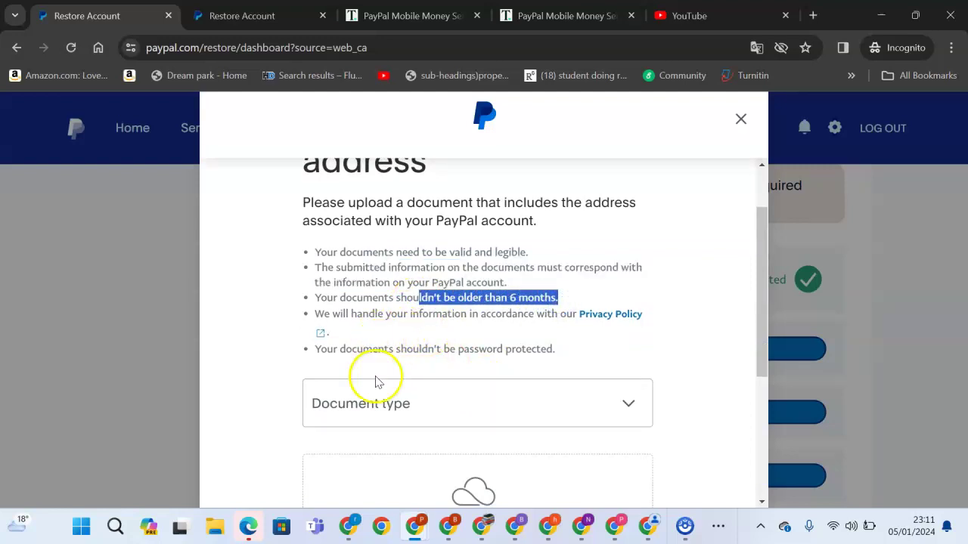
pyautogui.click(417, 404)
pyautogui.click(370, 451)
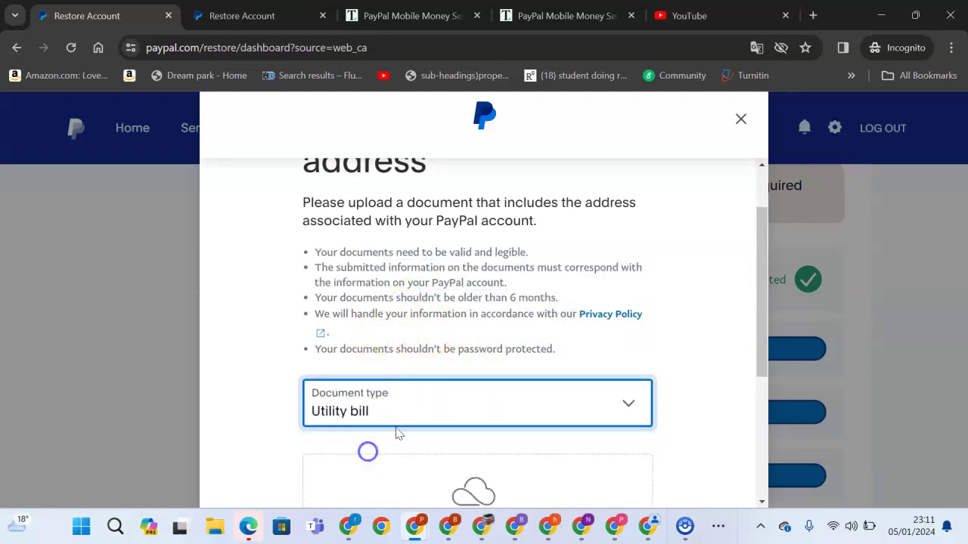
pyautogui.scroll(-2, 368, 452)
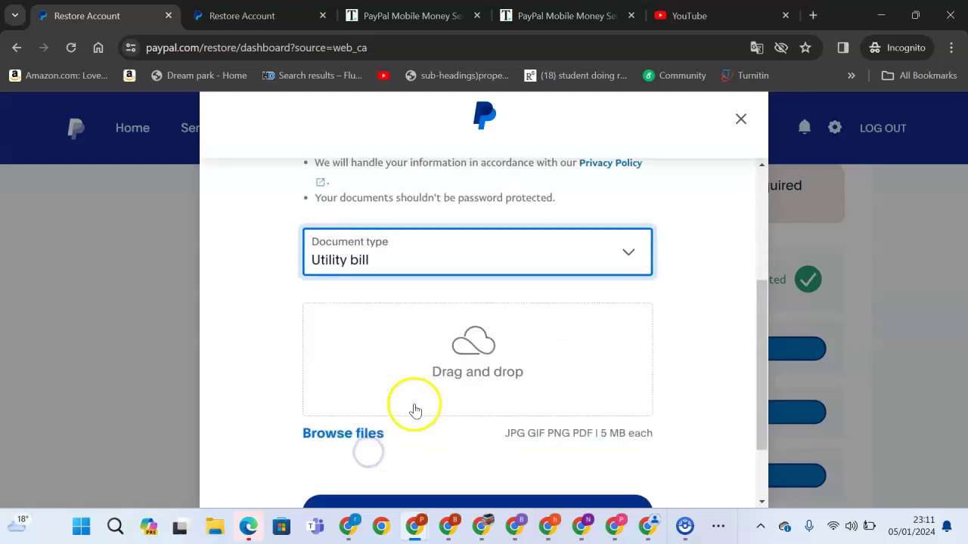
# Step: Attach KPLC.pdf (209.46kB) from the Downloads folder as the proof-of-address document
pyautogui.click(348, 435)
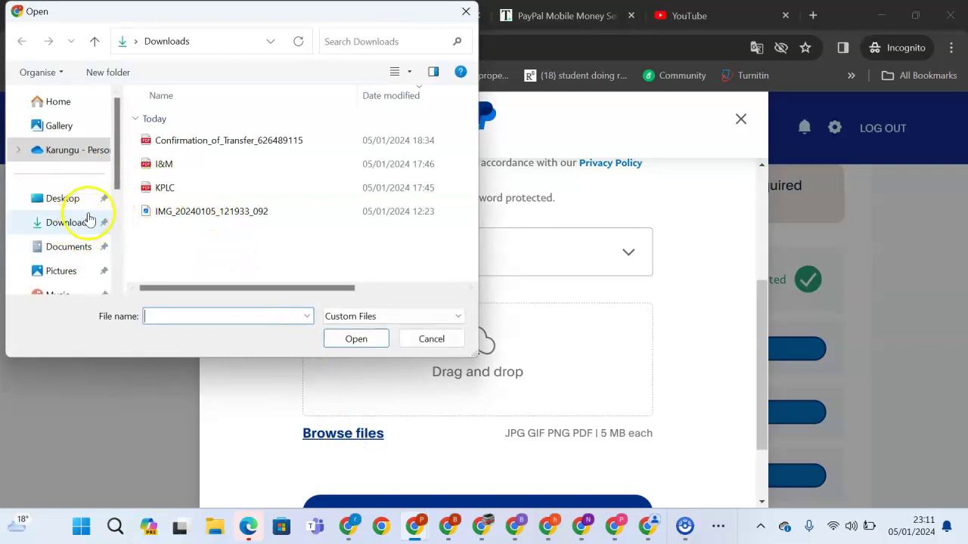
pyautogui.click(73, 246)
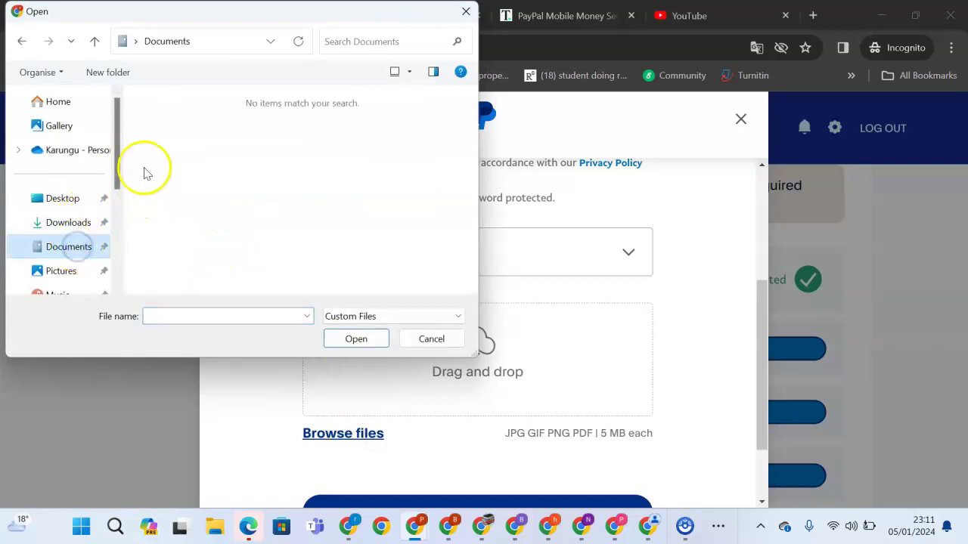
pyautogui.click(85, 224)
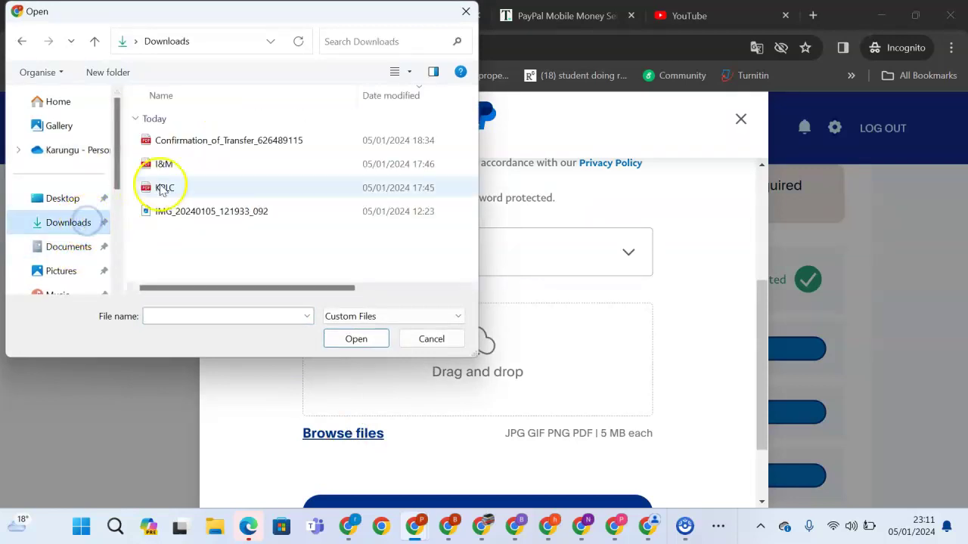
pyautogui.click(172, 189)
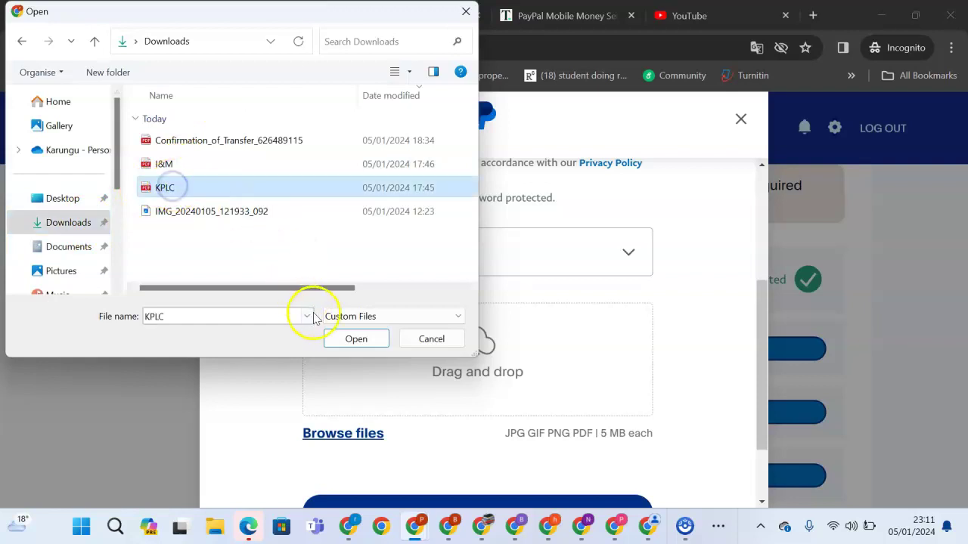
pyautogui.click(356, 339)
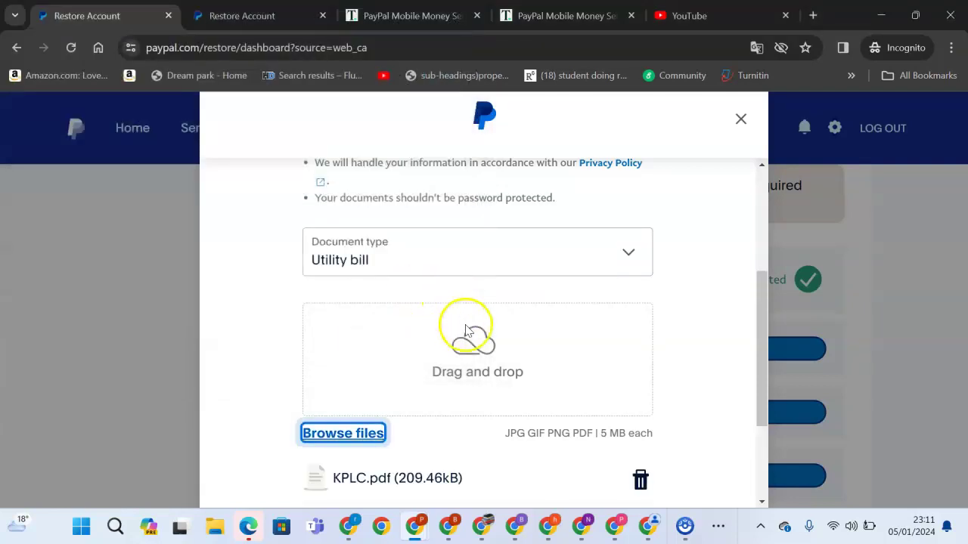
pyautogui.scroll(-1, 504, 352)
pyautogui.scroll(-1, 505, 356)
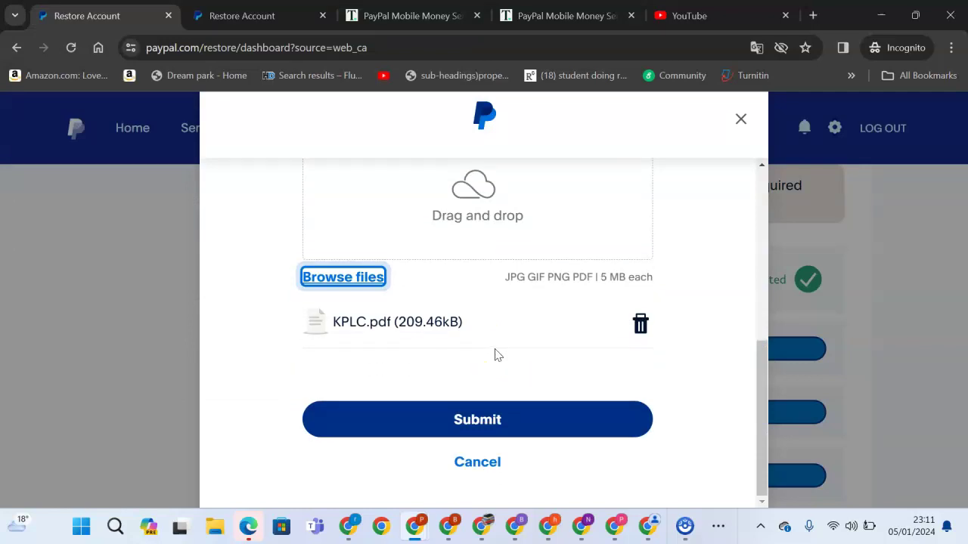
# Step: Submit the proof of address and close the confirmation to return to the dashboard
pyautogui.click(489, 419)
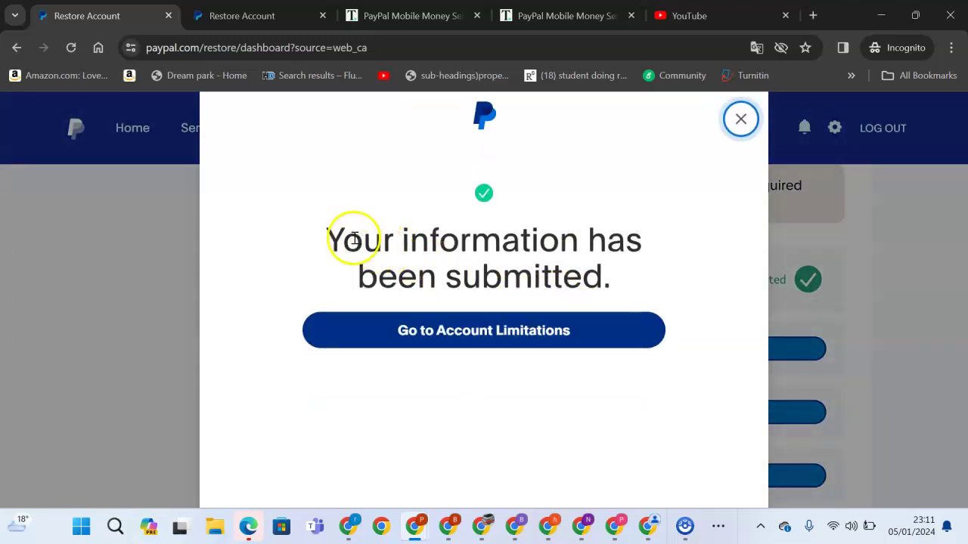
pyautogui.moveTo(344, 239); pyautogui.dragTo(637, 270)
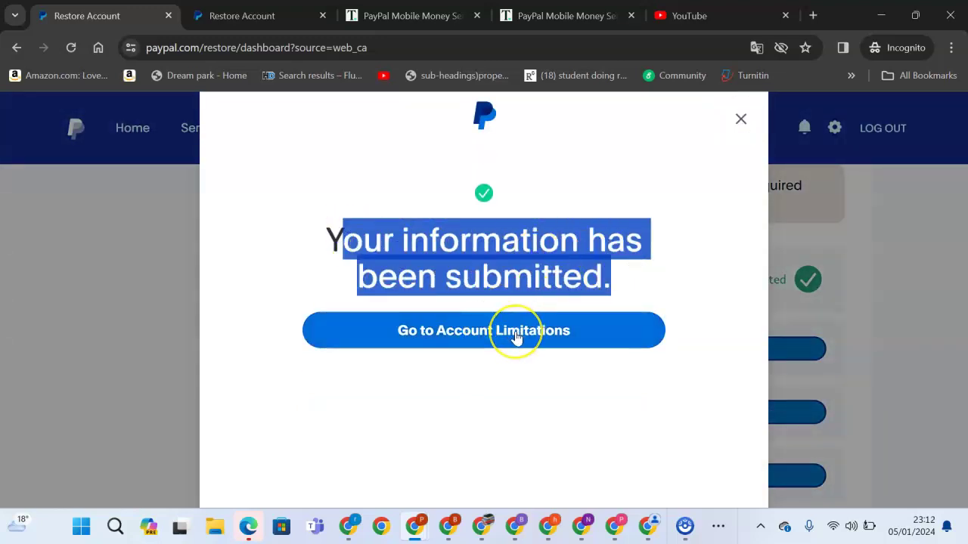
pyautogui.click(739, 120)
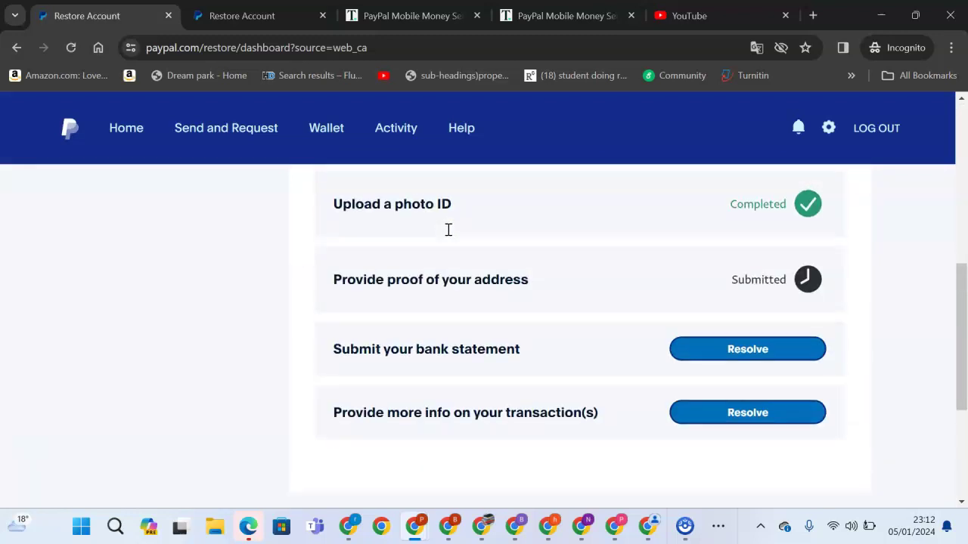
# Step: Open the bank statement task and read its explanation
pyautogui.click(709, 355)
pyautogui.moveTo(304, 198); pyautogui.dragTo(453, 237)
pyautogui.moveTo(365, 278); pyautogui.dragTo(560, 291)
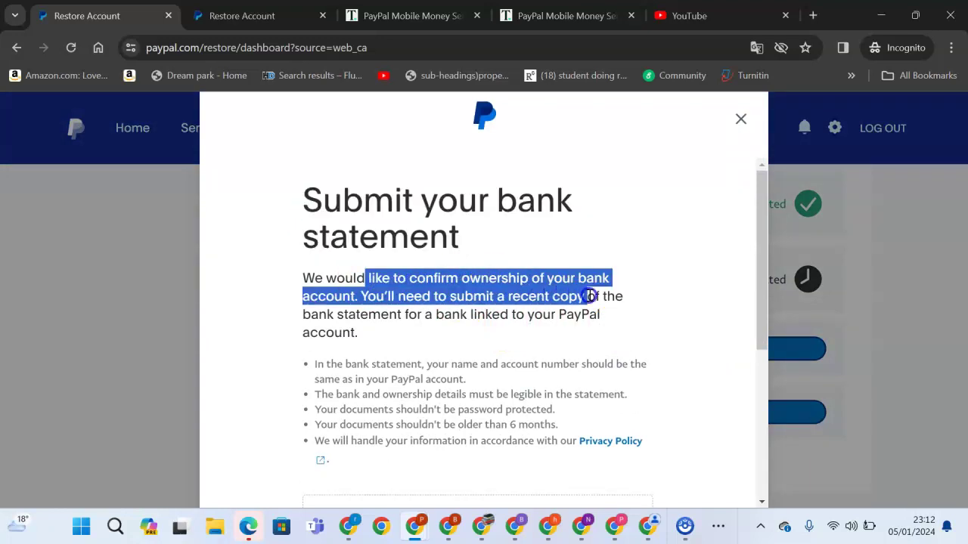
pyautogui.moveTo(612, 300); pyautogui.dragTo(613, 314)
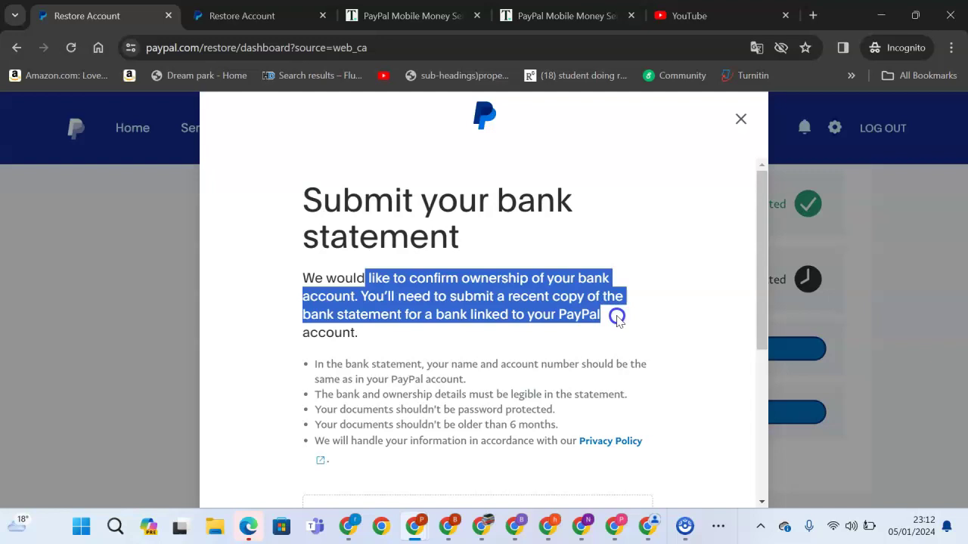
pyautogui.moveTo(617, 320); pyautogui.dragTo(618, 327)
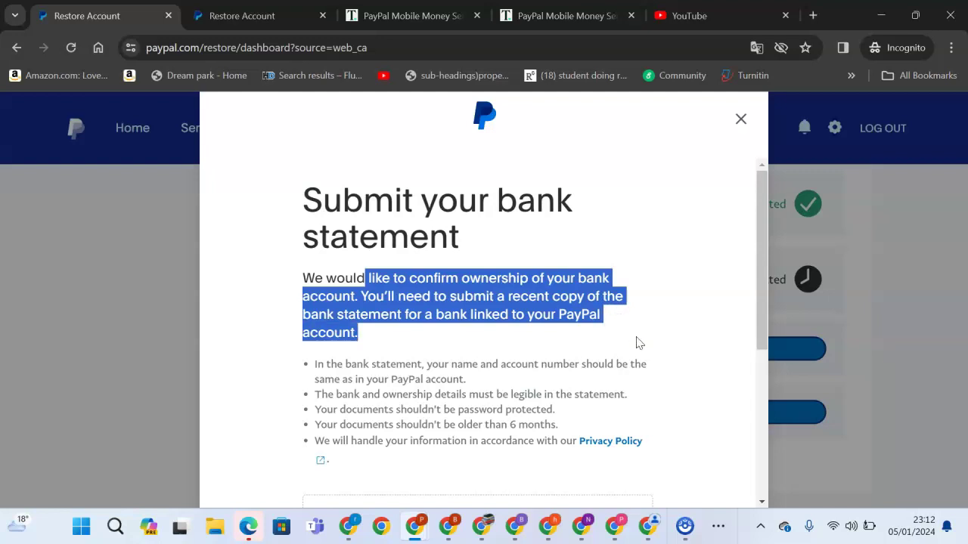
pyautogui.scroll(-4, 637, 342)
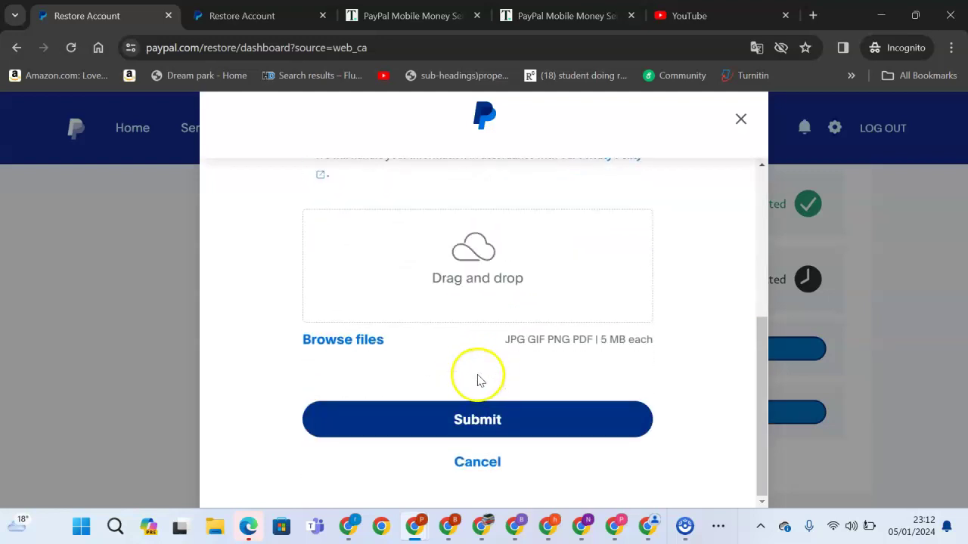
# Step: Attach I&M.pdf (1.22MB) from Downloads and submit it as the bank statement
pyautogui.click(376, 340)
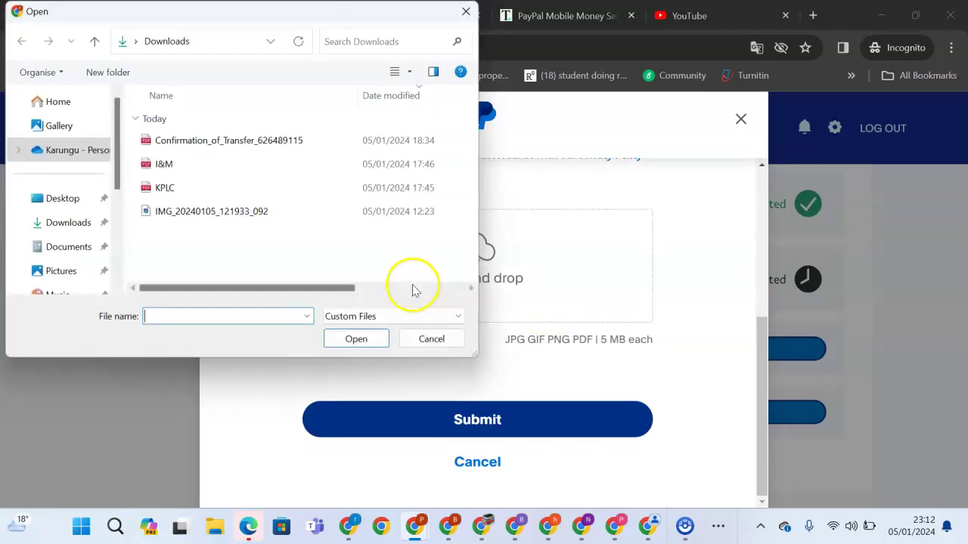
pyautogui.click(191, 167)
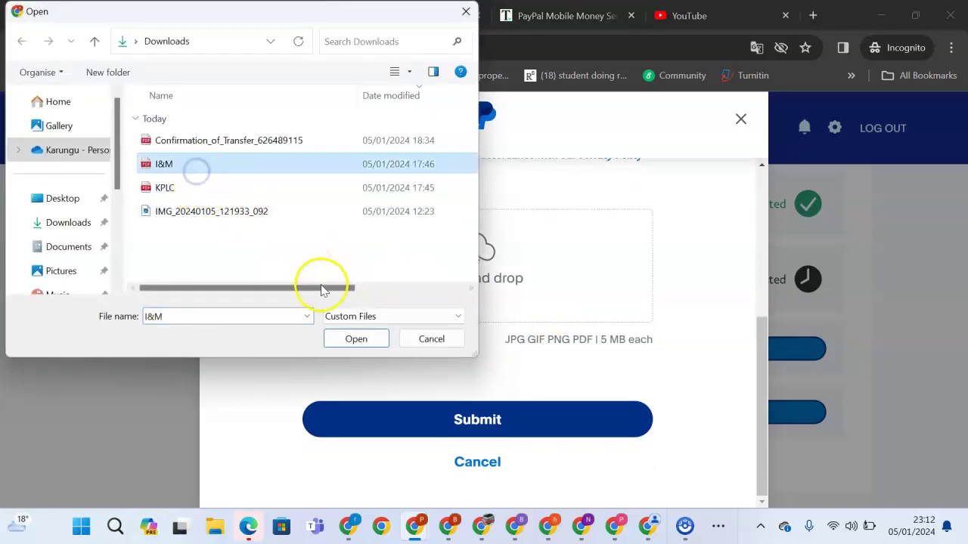
pyautogui.click(355, 338)
pyautogui.scroll(3, 477, 342)
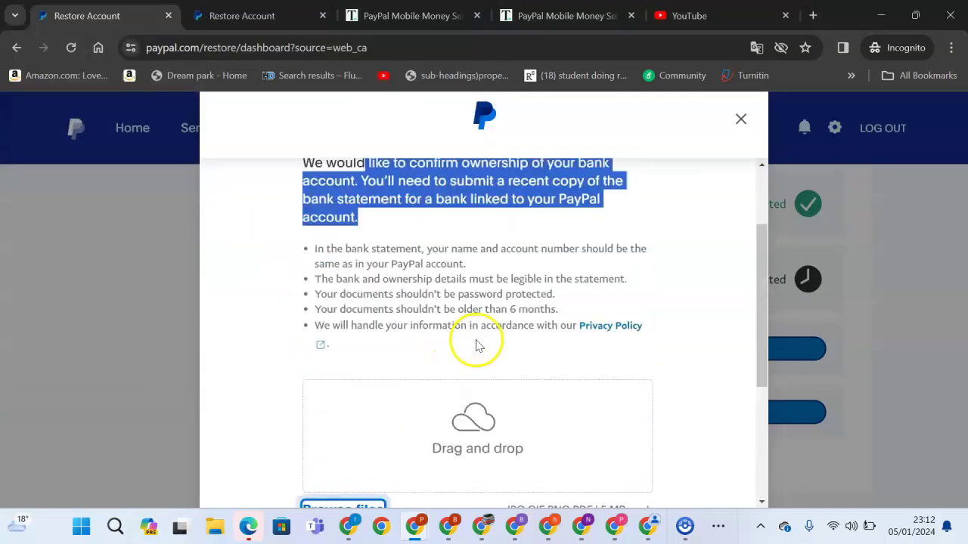
pyautogui.scroll(-3, 477, 342)
pyautogui.scroll(3, 477, 341)
pyautogui.scroll(-3, 477, 341)
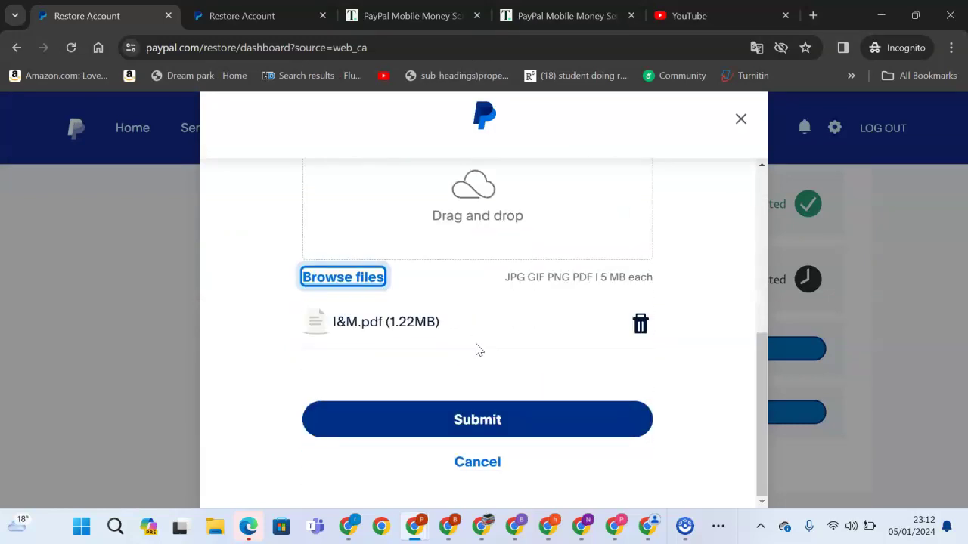
pyautogui.click(472, 427)
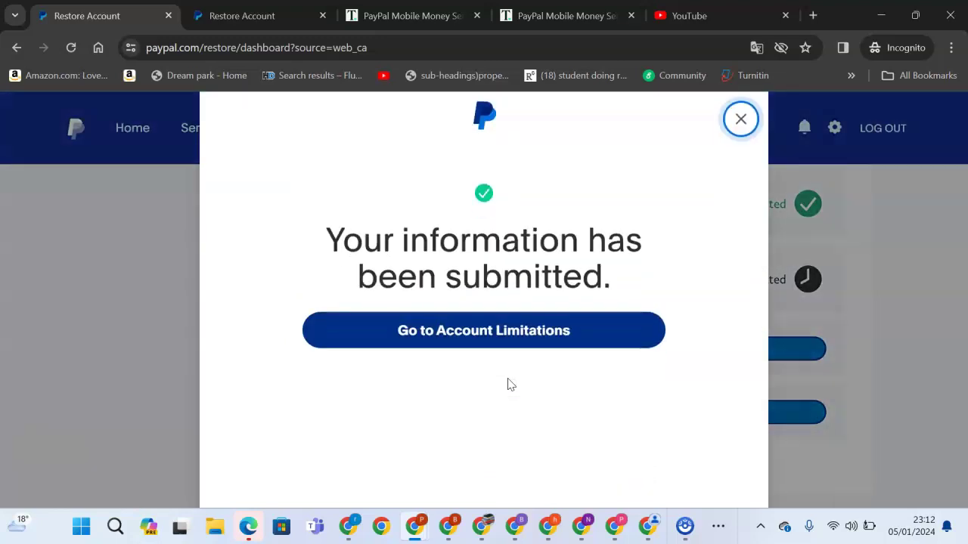
pyautogui.moveTo(327, 242); pyautogui.dragTo(621, 277)
pyautogui.click(518, 336)
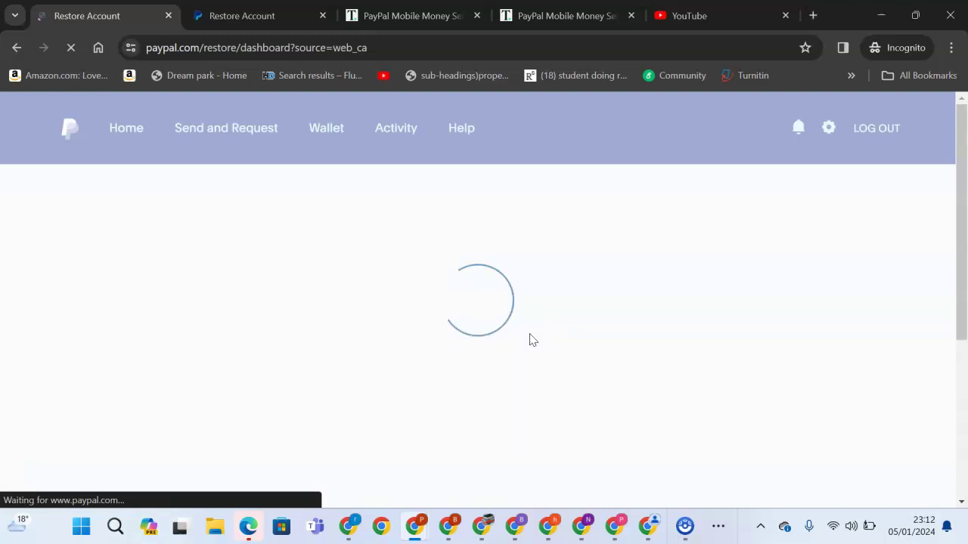
# Step: Start the transaction info task and read its introduction
pyautogui.scroll(-1, 534, 335)
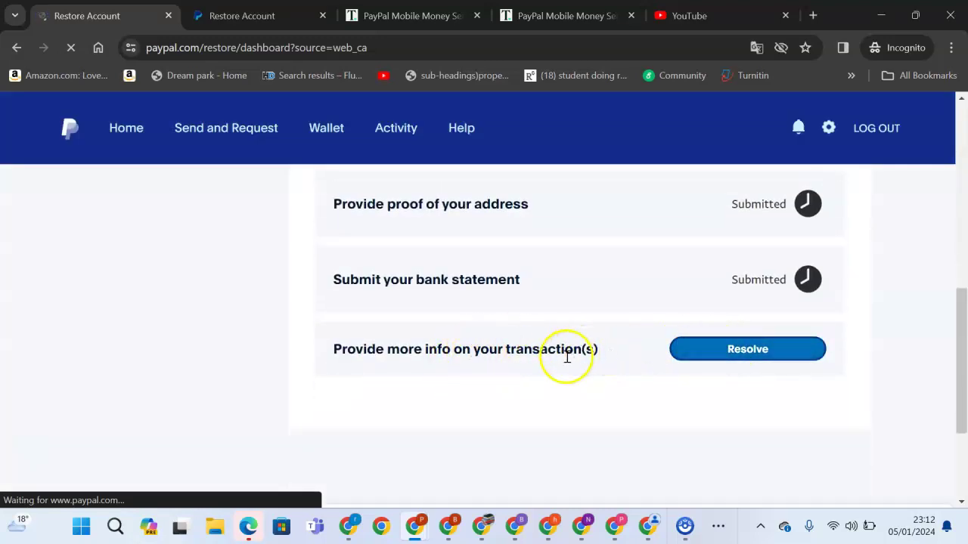
pyautogui.click(716, 352)
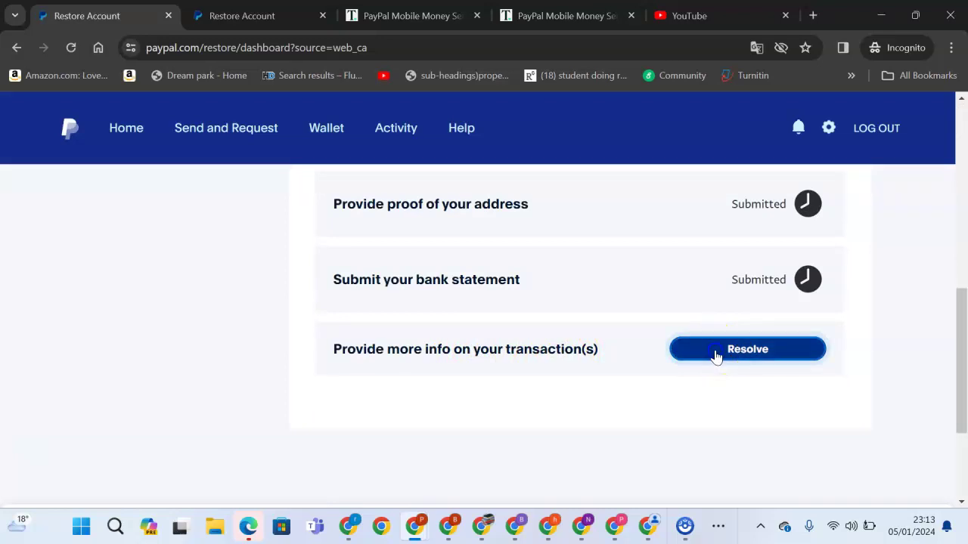
pyautogui.moveTo(328, 226); pyautogui.dragTo(610, 246)
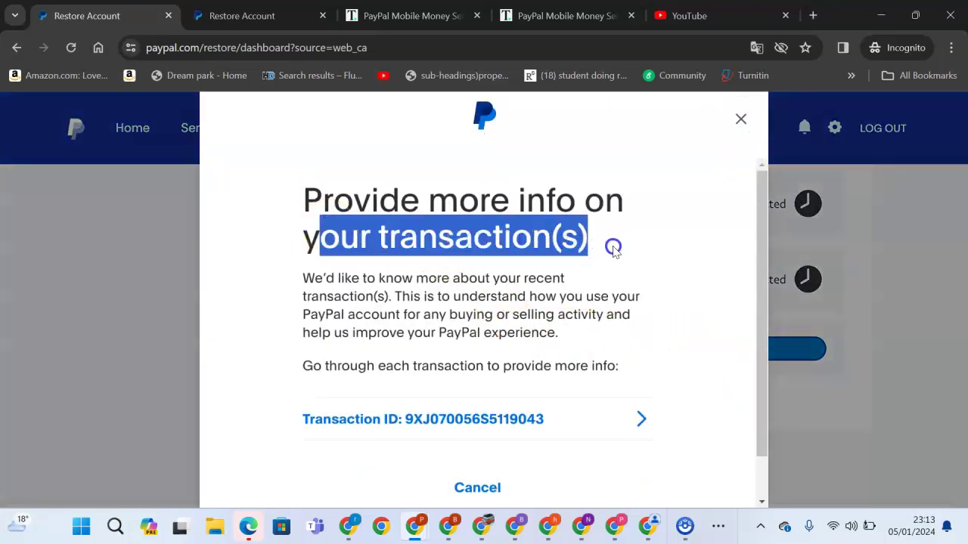
pyautogui.click(359, 281)
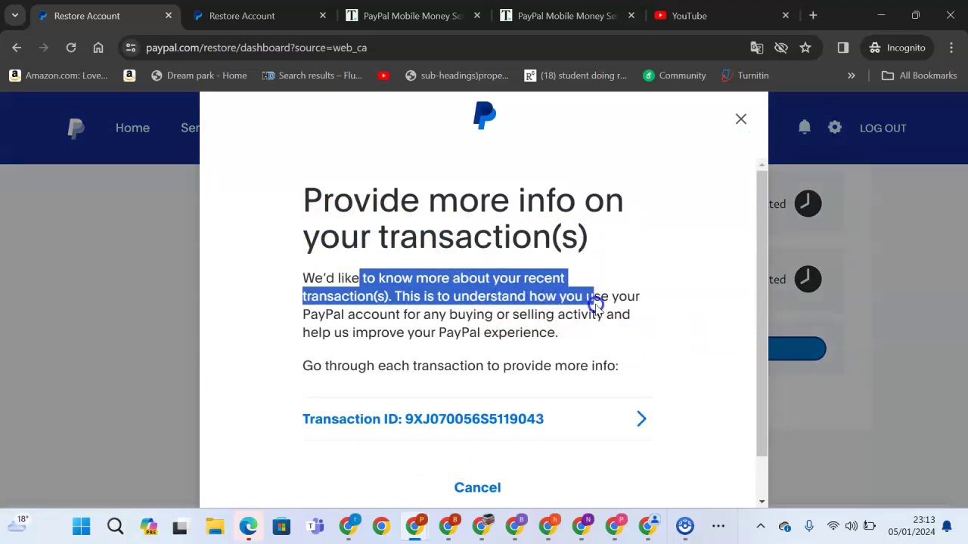
pyautogui.moveTo(595, 303); pyautogui.dragTo(615, 315)
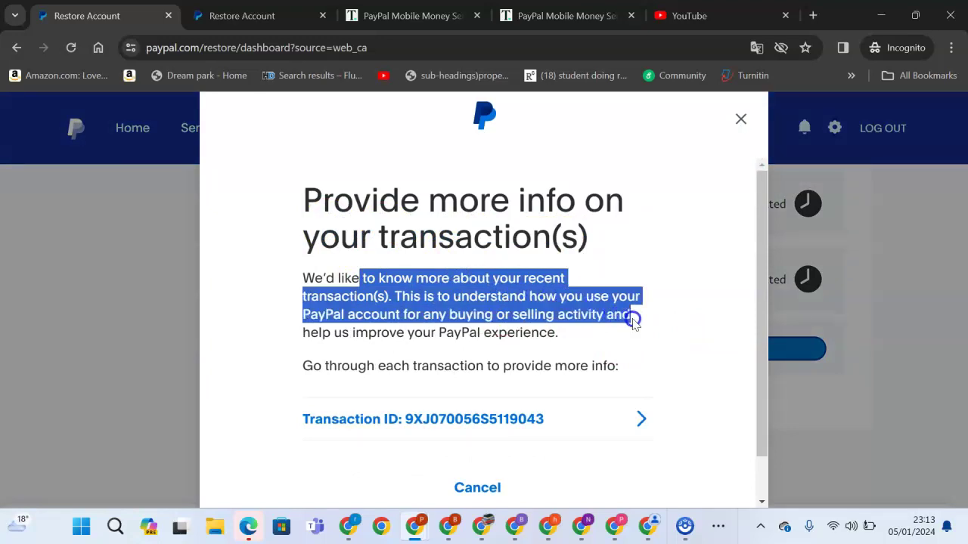
pyautogui.scroll(-1, 674, 331)
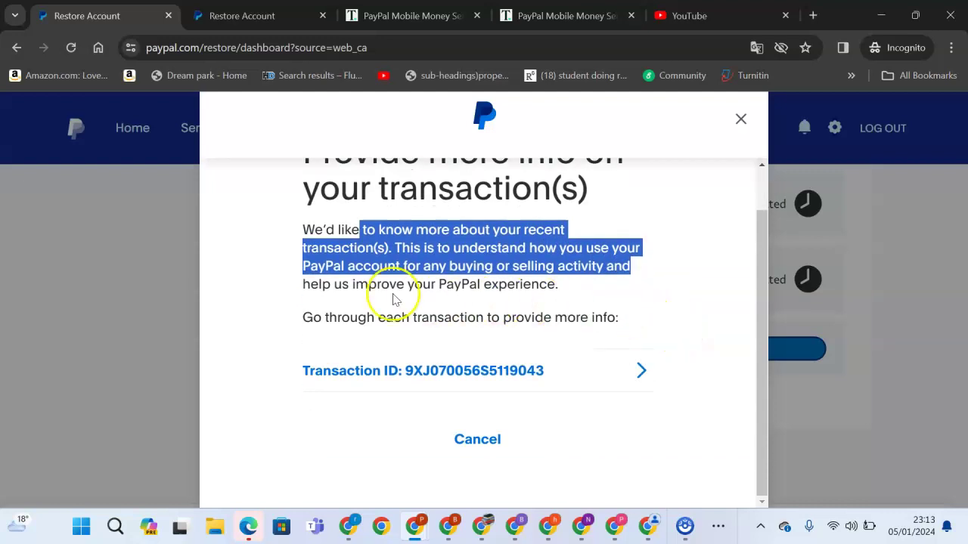
pyautogui.moveTo(368, 285); pyautogui.dragTo(567, 295)
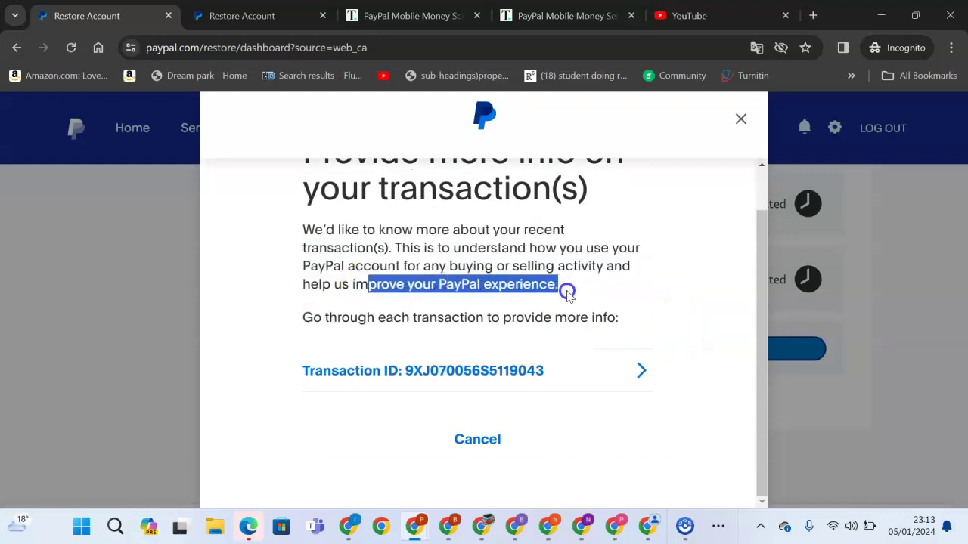
# Step: Open the $300.00 transaction of 2 Jan 2024 and choose to share more details about it
pyautogui.click(478, 371)
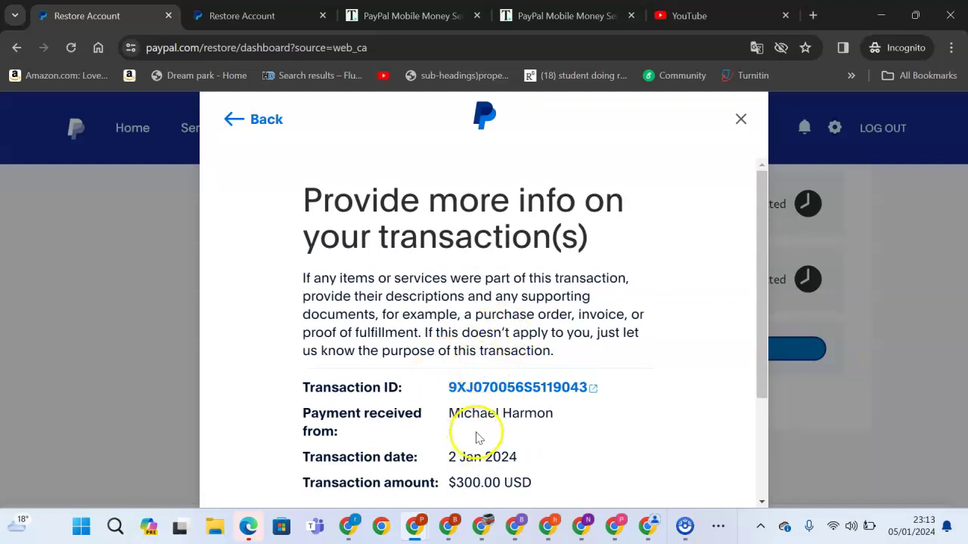
pyautogui.scroll(-2, 477, 423)
pyautogui.moveTo(449, 308); pyautogui.dragTo(545, 340)
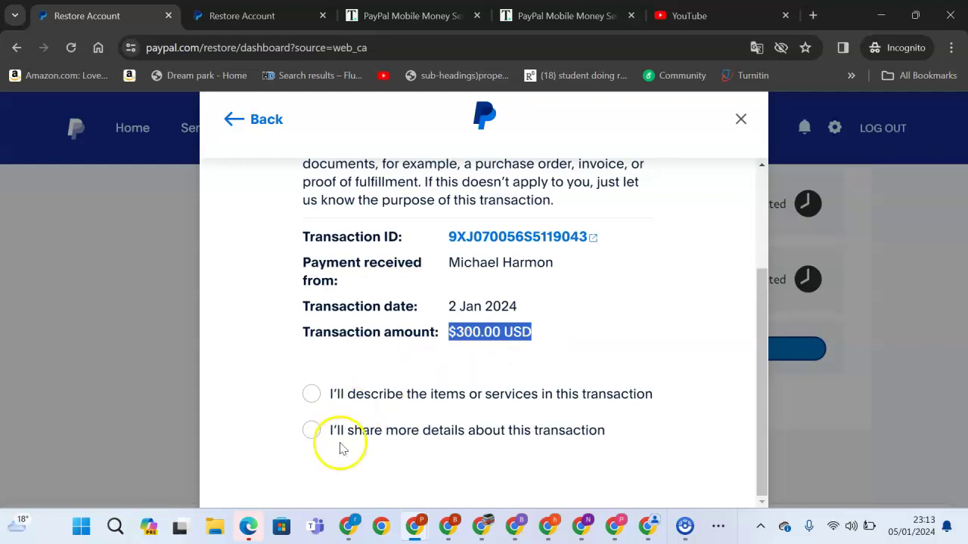
pyautogui.click(314, 431)
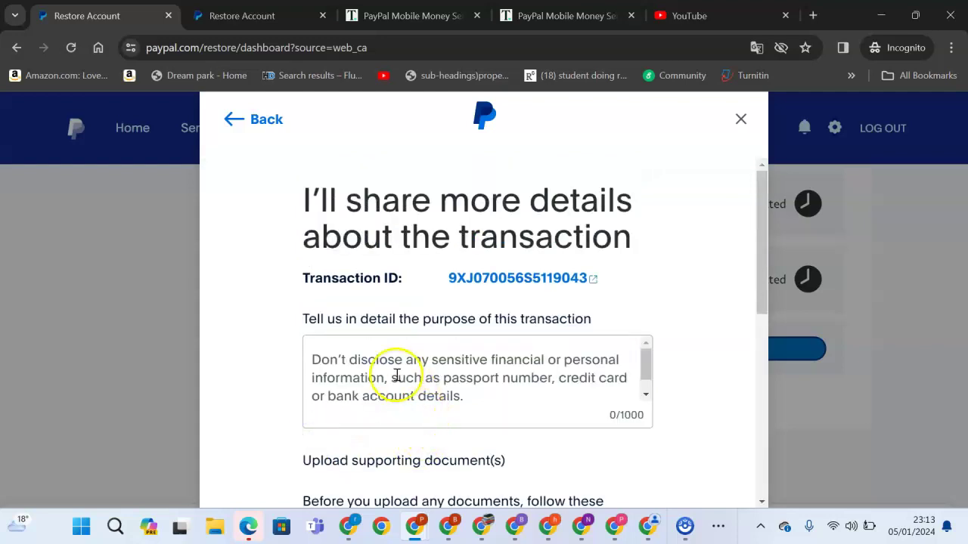
# Step: Paste the prepared 893-character explanation into the transaction purpose box
pyautogui.scroll(-1, 396, 375)
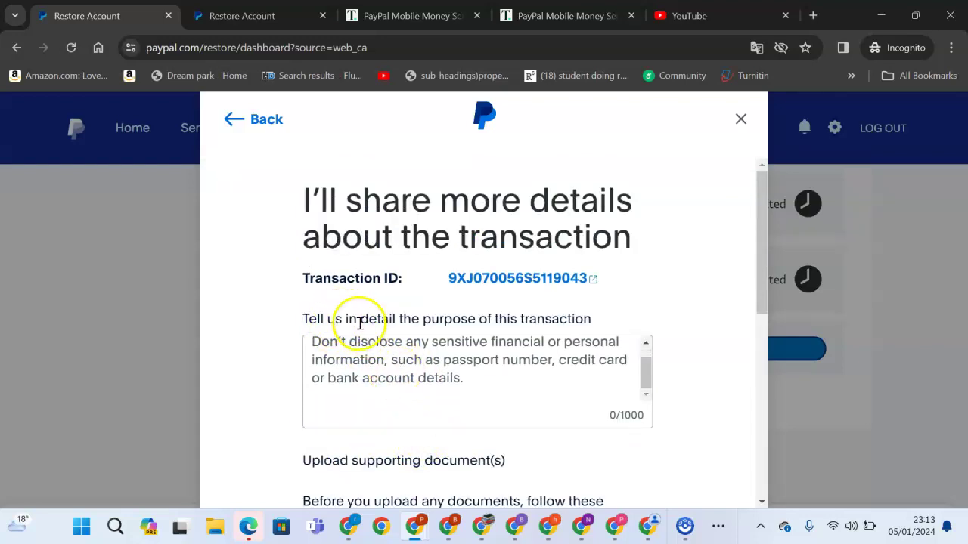
pyautogui.scroll(1, 449, 382)
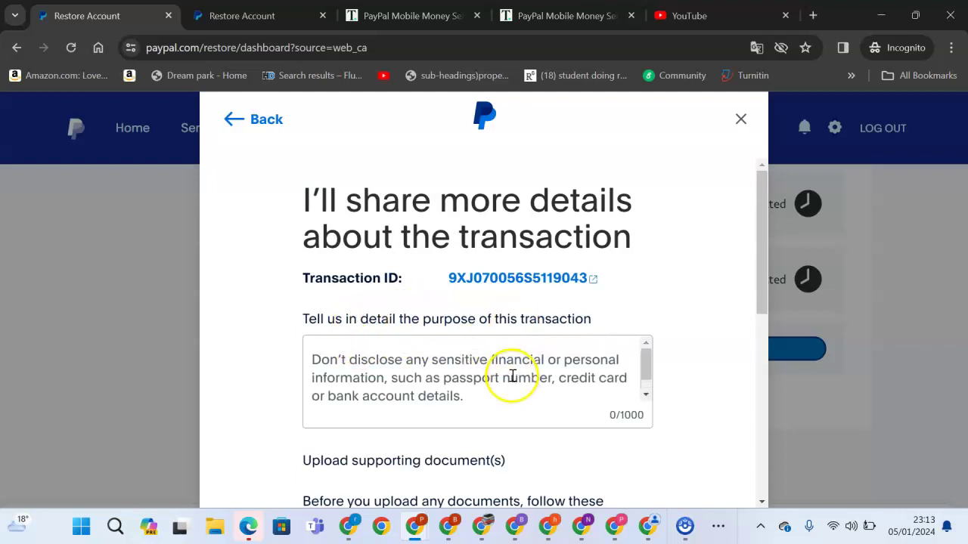
pyautogui.scroll(-1, 512, 378)
pyautogui.scroll(1, 471, 378)
pyautogui.click(438, 388)
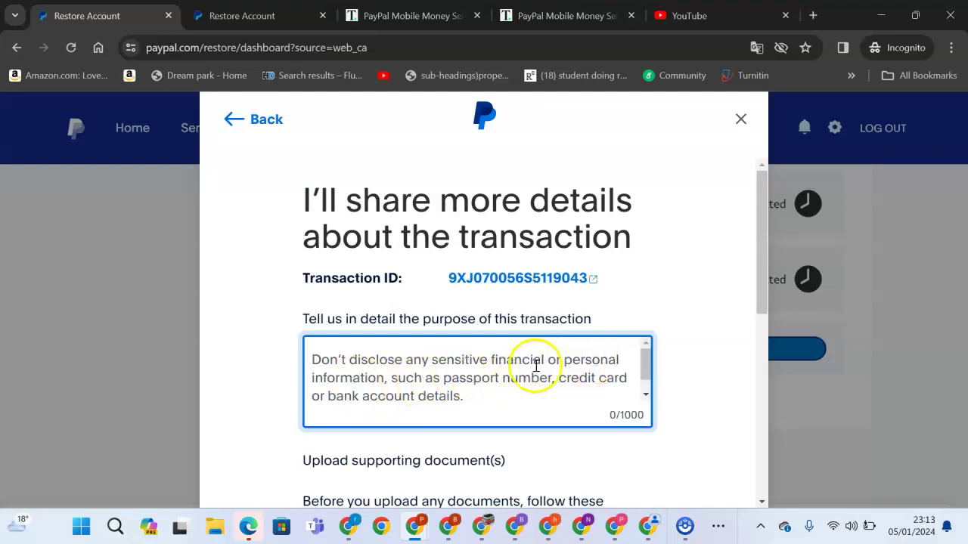
pyautogui.scroll(-3, 640, 313)
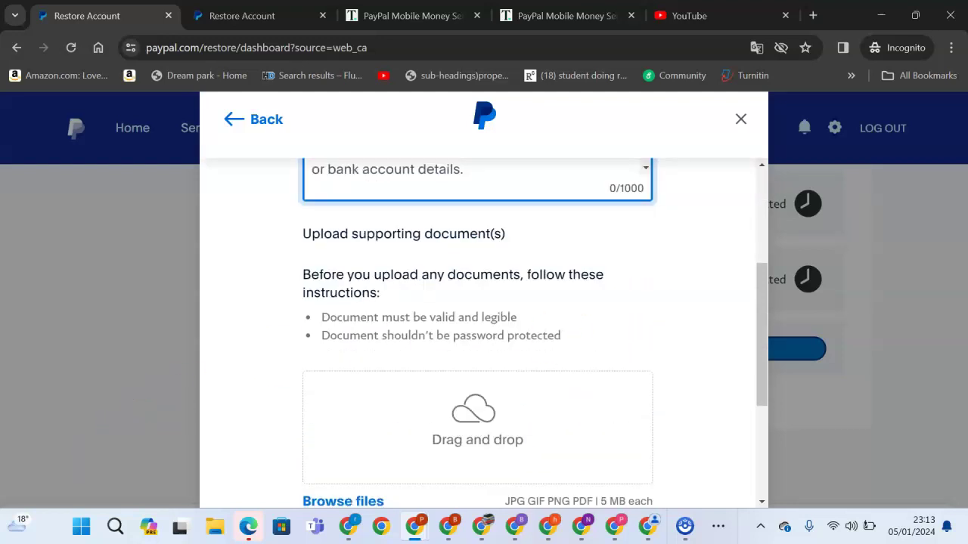
pyautogui.scroll(2, 354, 359)
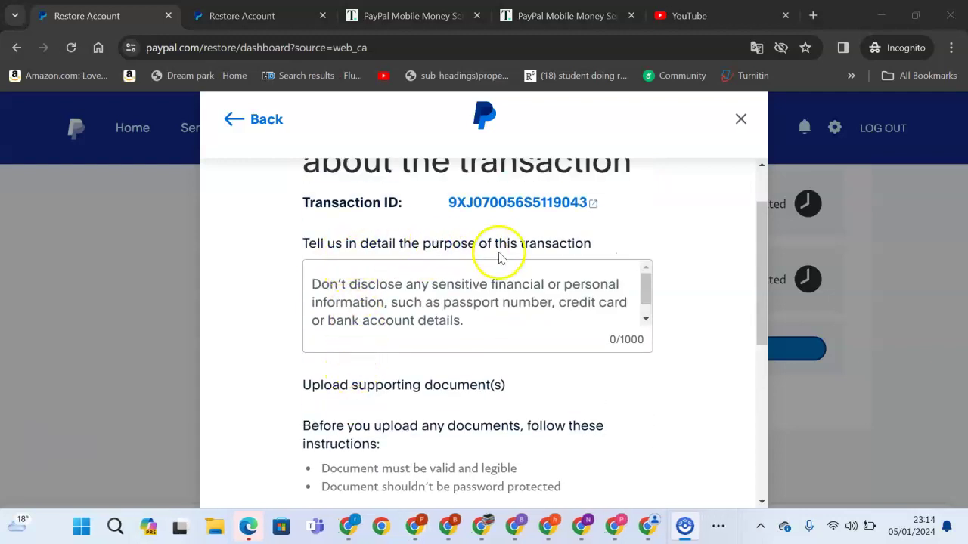
pyautogui.click(372, 286)
pyautogui.rightClick(372, 285)
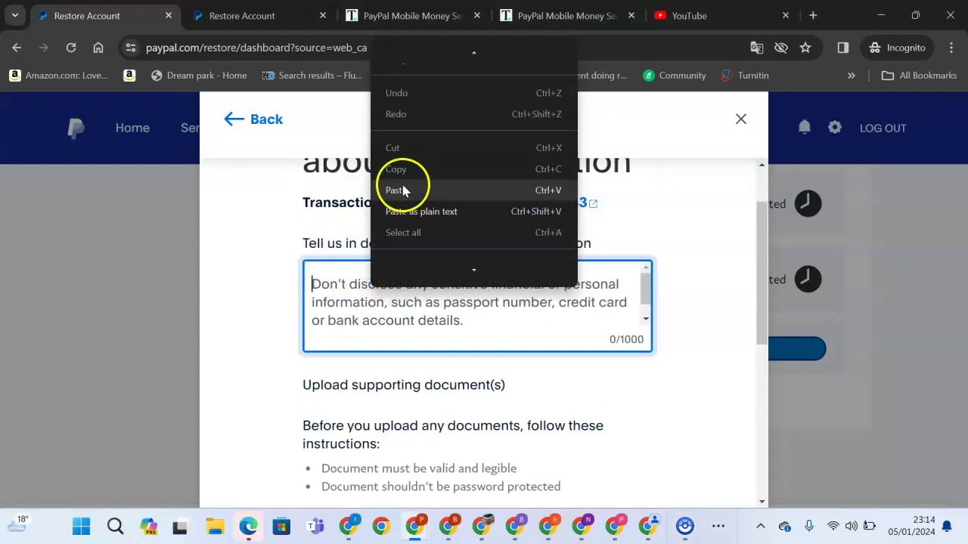
pyautogui.click(402, 190)
# Step: Scroll through the form to check the pasted purpose text and reach the upload area
pyautogui.scroll(2, 442, 284)
pyautogui.scroll(-3, 443, 284)
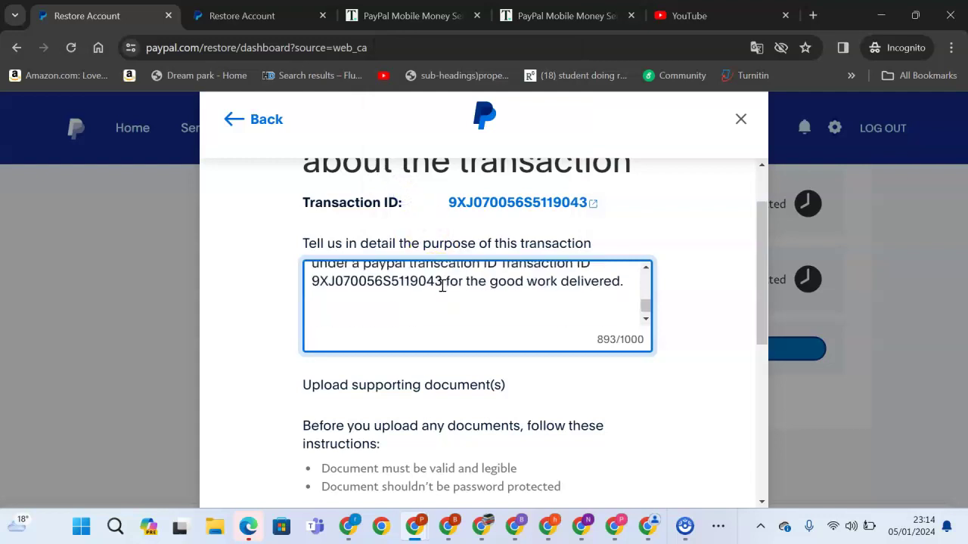
pyautogui.scroll(-1, 489, 333)
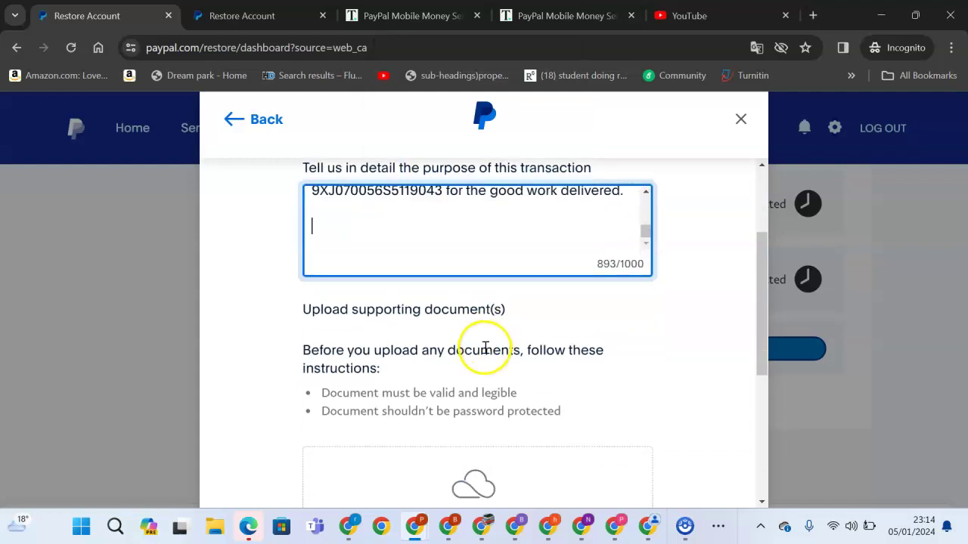
pyautogui.scroll(-2, 454, 329)
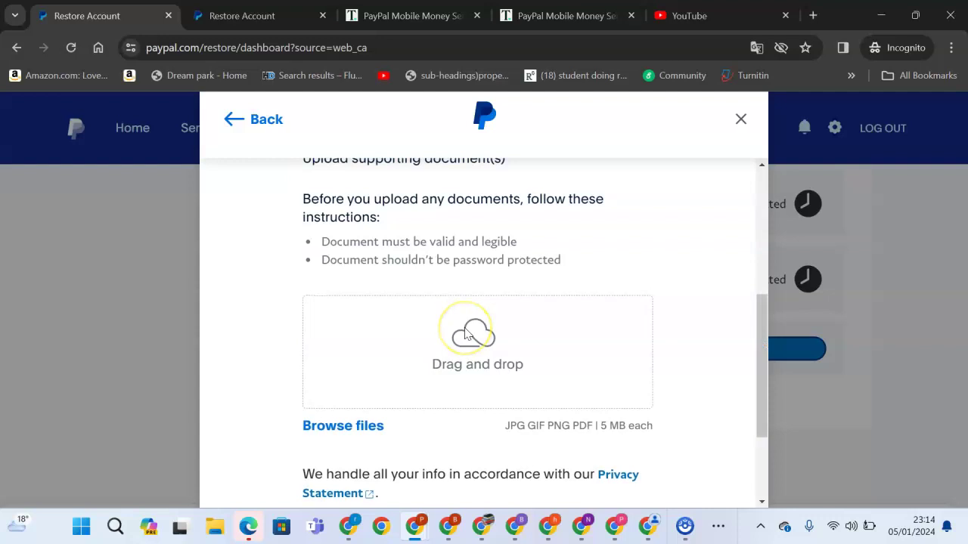
pyautogui.scroll(1, 369, 233)
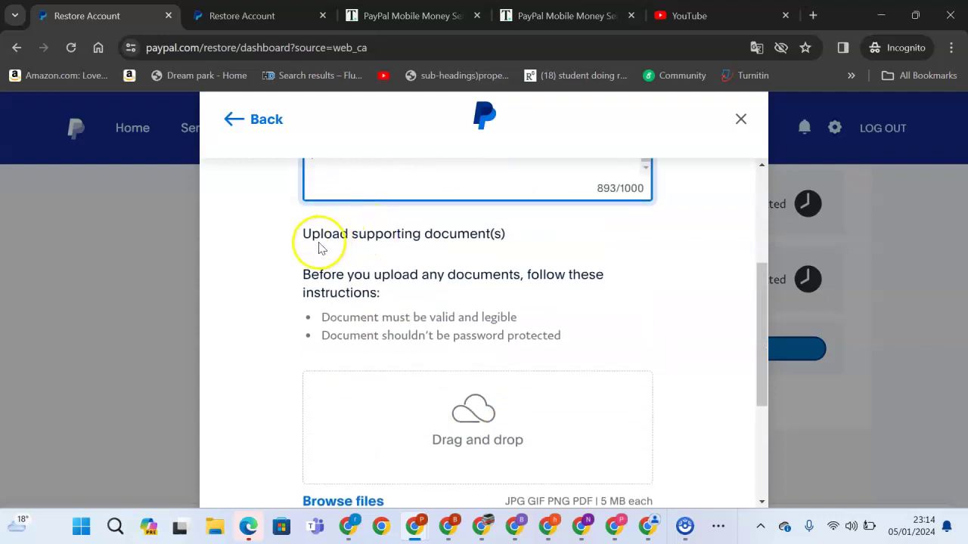
pyautogui.moveTo(302, 235); pyautogui.dragTo(469, 235)
pyautogui.scroll(2, 573, 316)
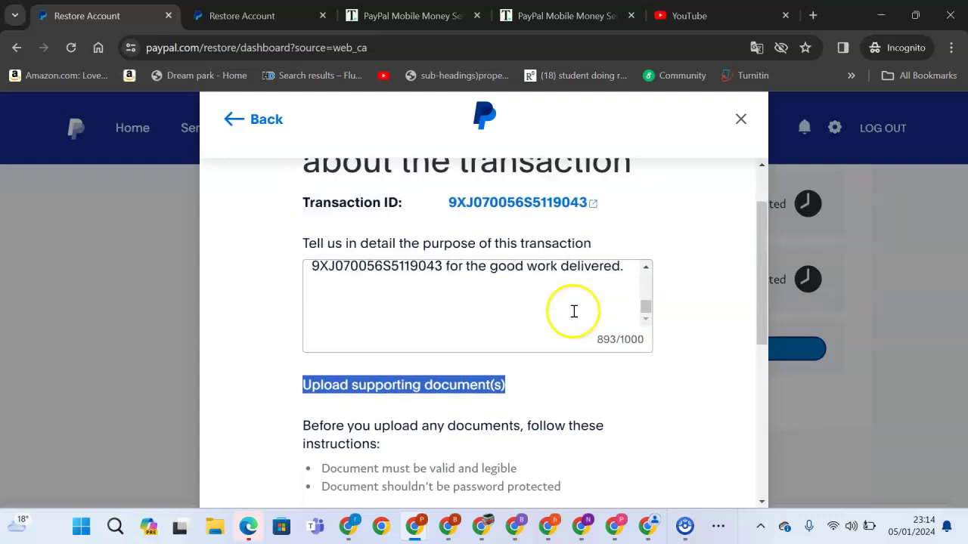
pyautogui.scroll(1, 479, 299)
pyautogui.scroll(1, 479, 298)
pyautogui.scroll(-2, 479, 298)
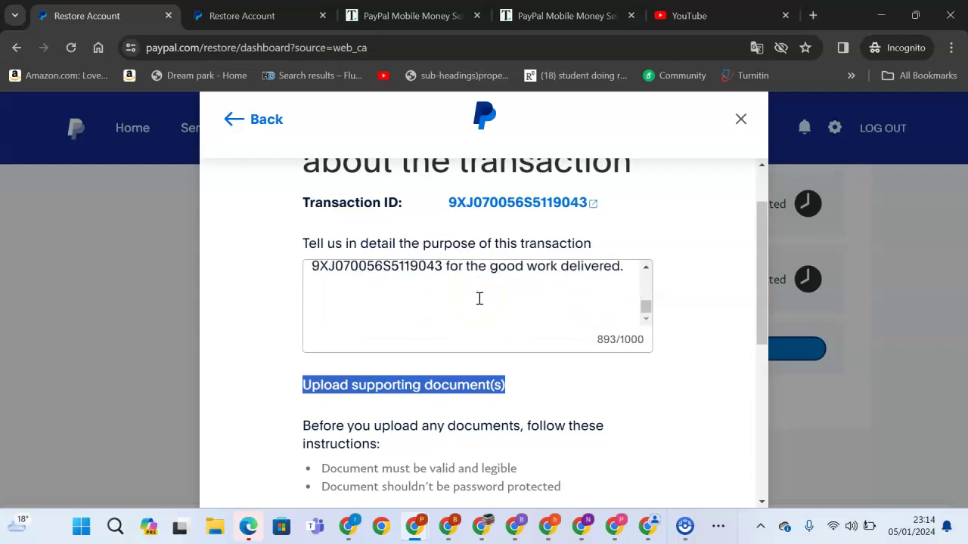
pyautogui.scroll(-1, 523, 344)
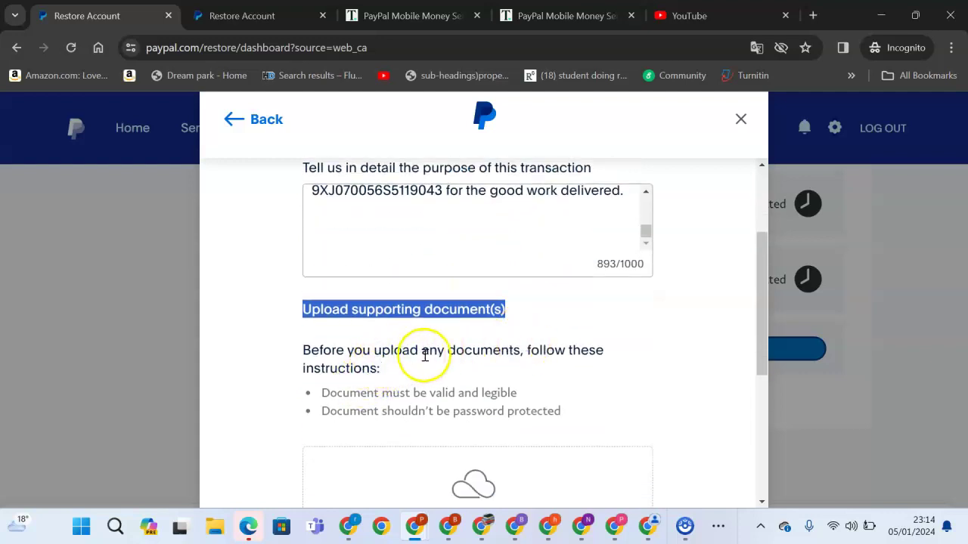
pyautogui.scroll(-1, 501, 363)
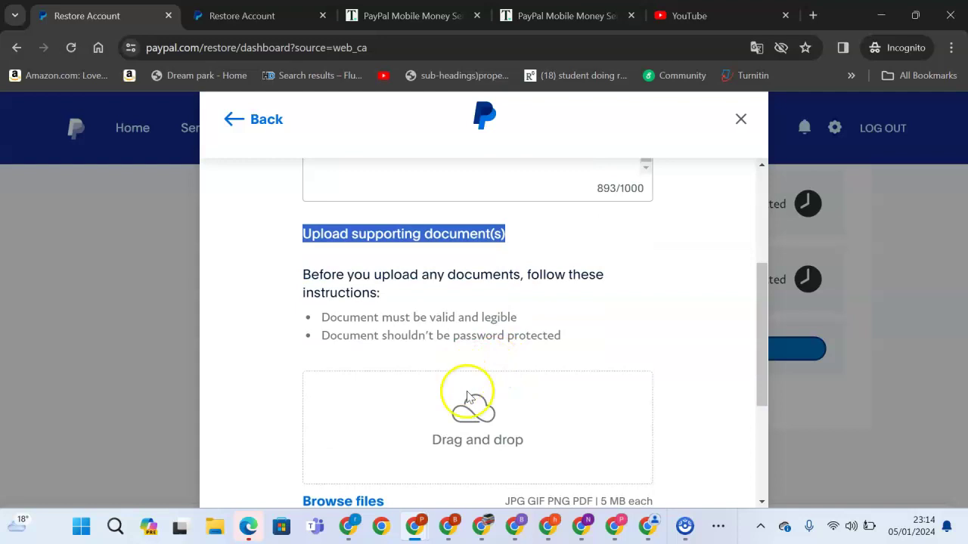
pyautogui.scroll(-2, 467, 401)
# Step: Browse to Pictures > Screenshots and select the 53 screenshots, then cancel the picker
pyautogui.click(364, 353)
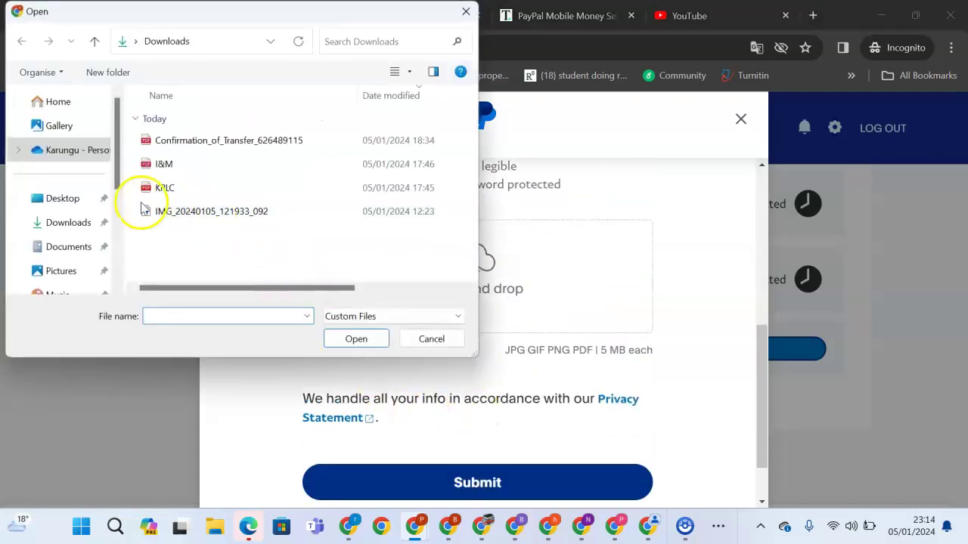
pyautogui.scroll(-1, 78, 268)
pyautogui.click(72, 245)
pyautogui.doubleClick(197, 154)
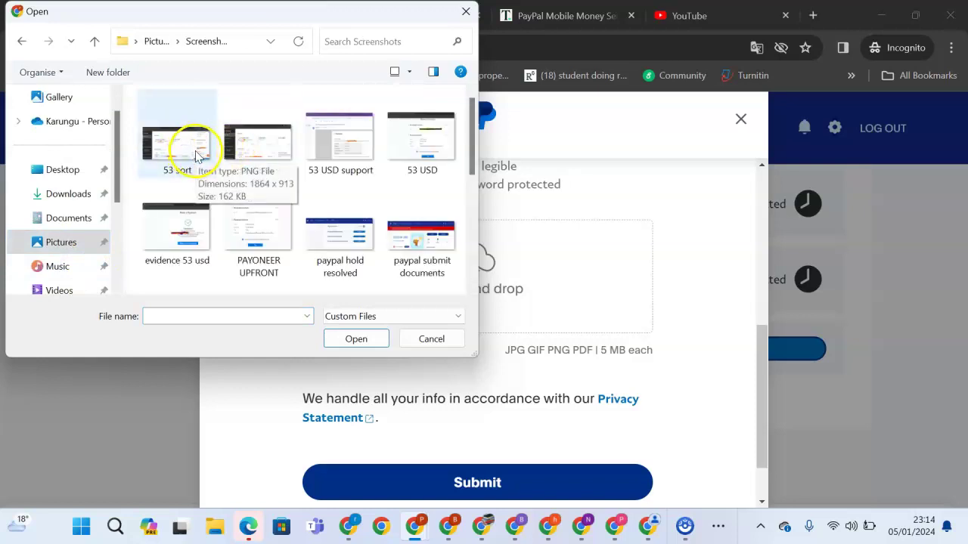
pyautogui.click(186, 153)
pyautogui.click(252, 151)
pyautogui.click(320, 149)
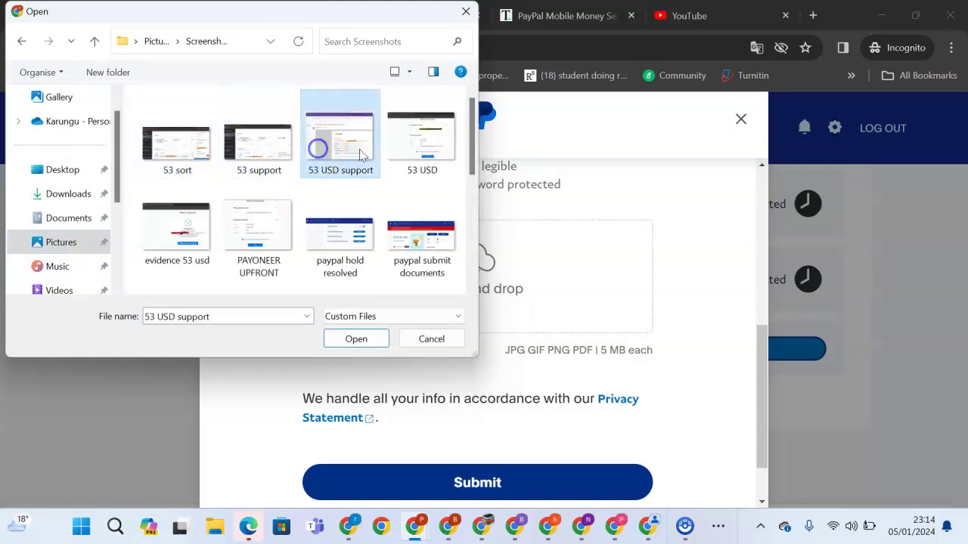
pyautogui.click(409, 154)
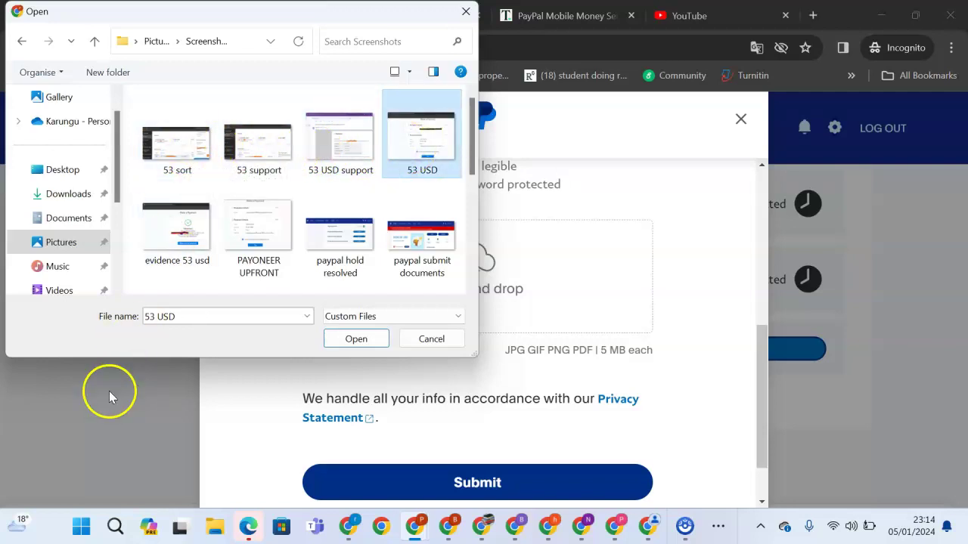
pyautogui.press('Escape')
# Step: Attach 53 USD support.png and 53 USD.png to the transaction-info form
pyautogui.click(369, 220)
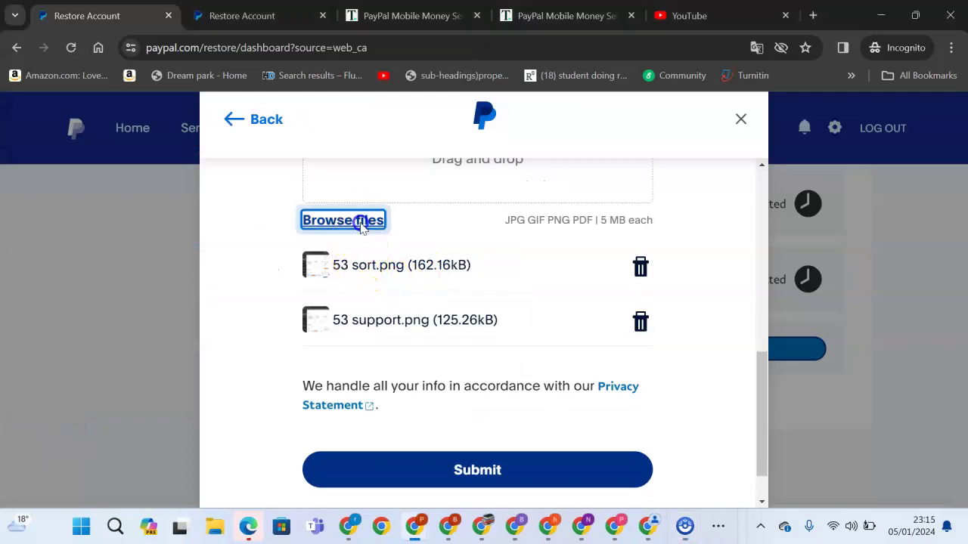
pyautogui.click(333, 140)
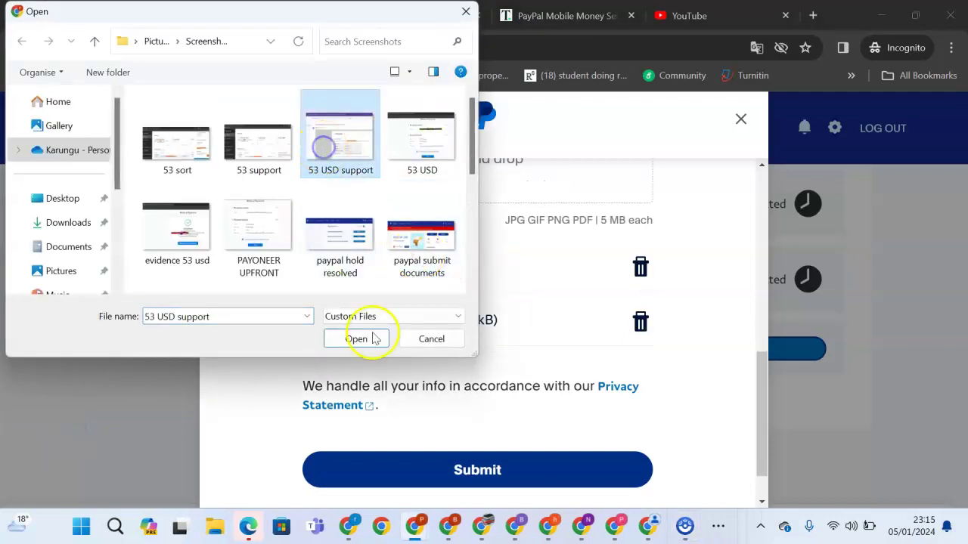
pyautogui.click(360, 340)
pyautogui.scroll(1, 363, 303)
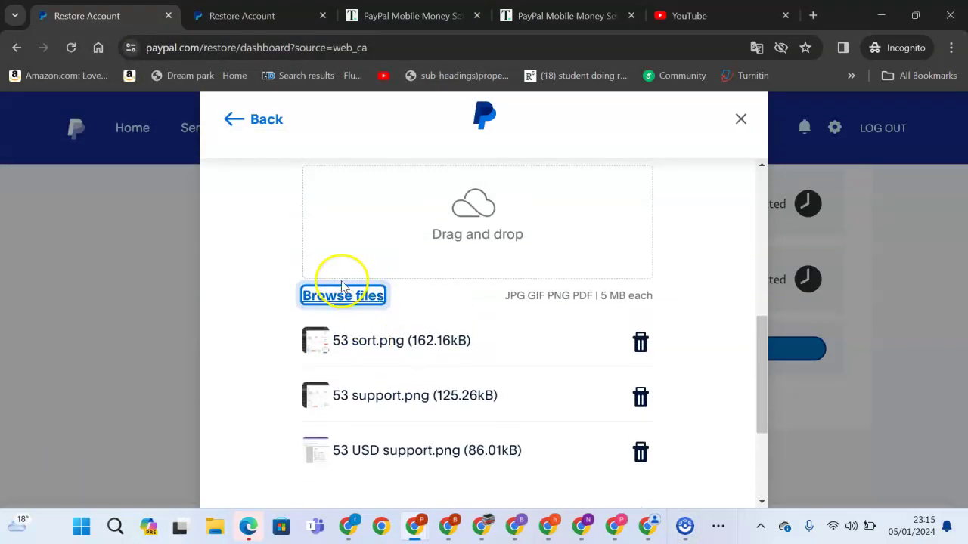
pyautogui.click(346, 295)
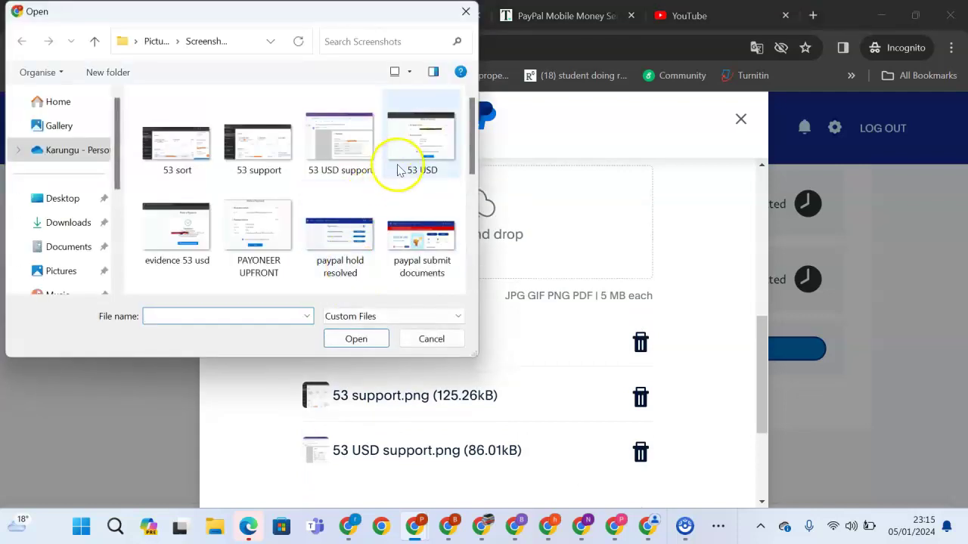
pyautogui.click(406, 155)
pyautogui.click(356, 339)
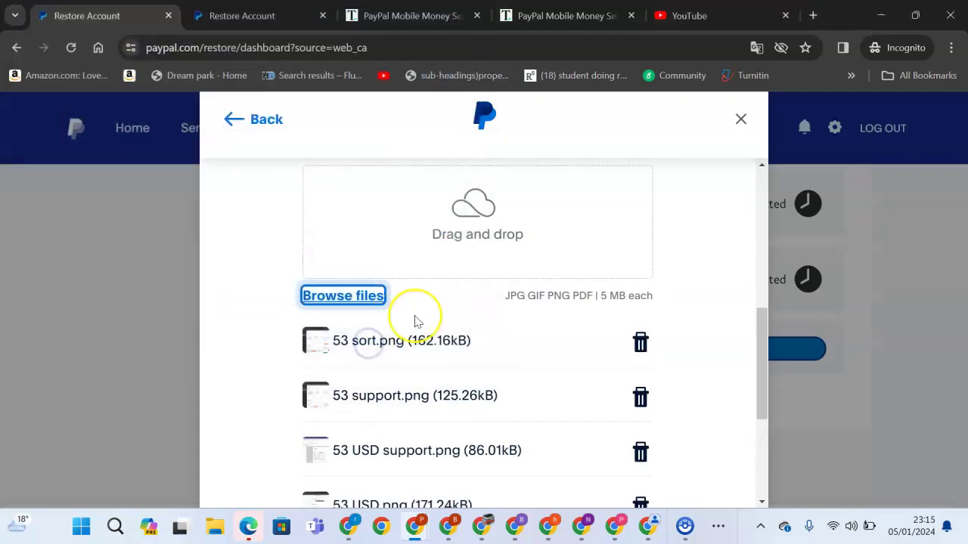
# Step: Attach one more 53 USD evidence screenshot and scroll down to the Submit button
pyautogui.scroll(-2, 415, 320)
pyautogui.scroll(4, 416, 320)
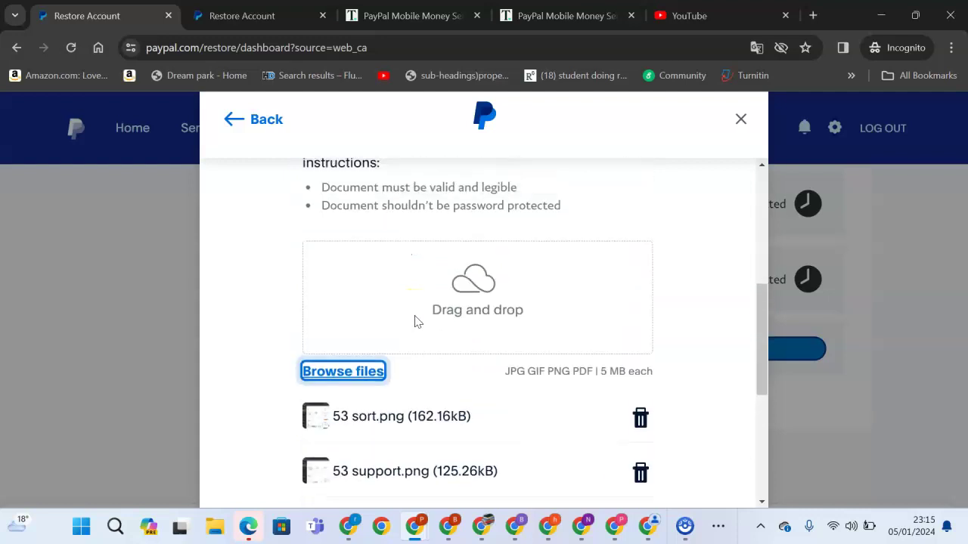
pyautogui.scroll(-2, 416, 320)
pyautogui.click(371, 301)
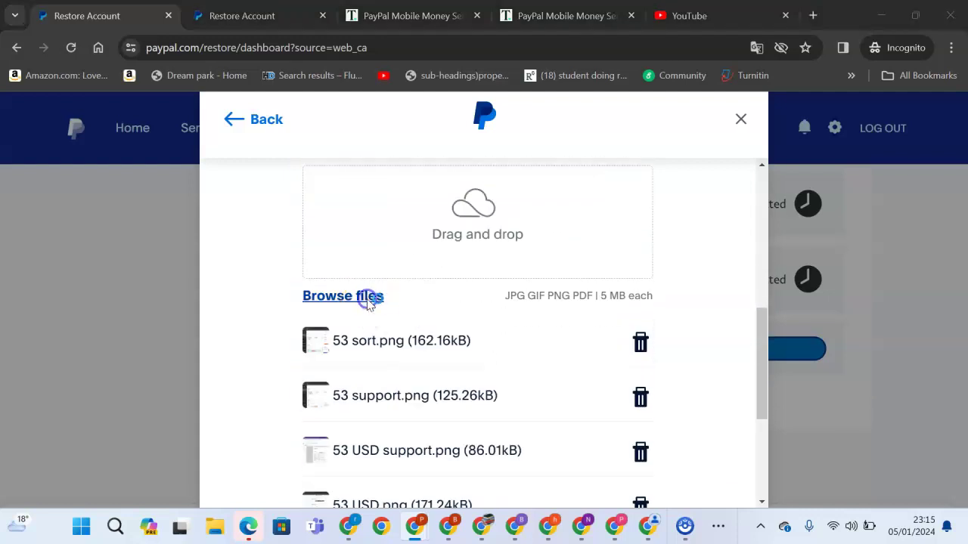
pyautogui.click(170, 231)
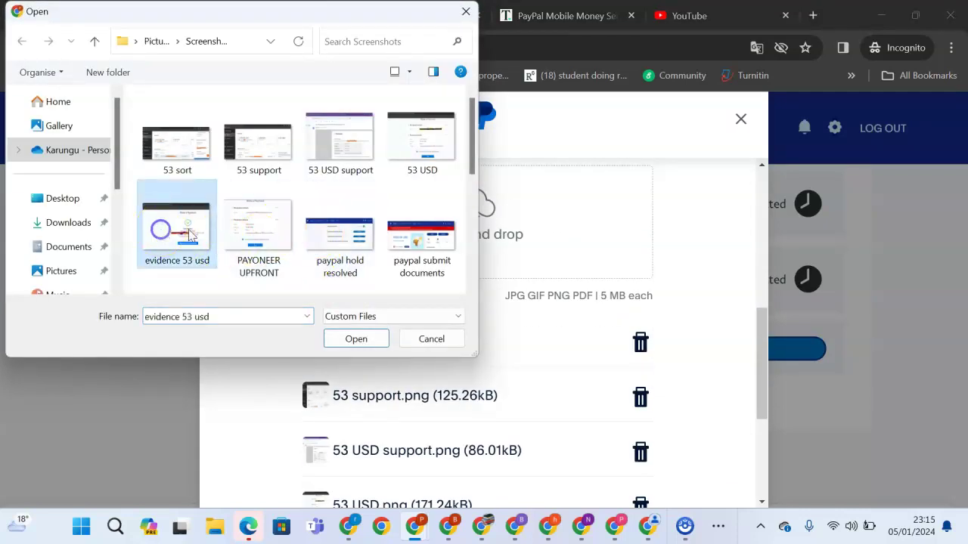
pyautogui.click(353, 338)
pyautogui.scroll(-3, 411, 316)
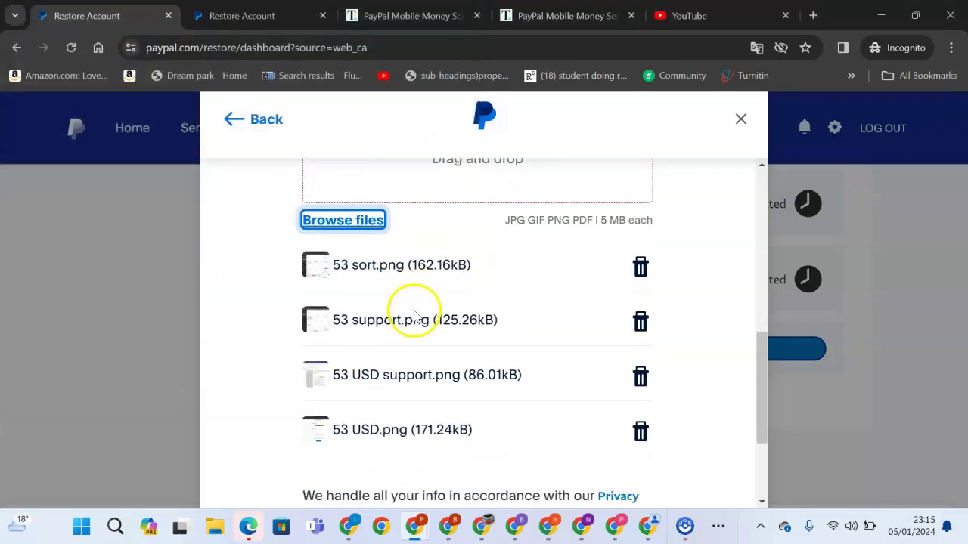
pyautogui.scroll(-1, 435, 350)
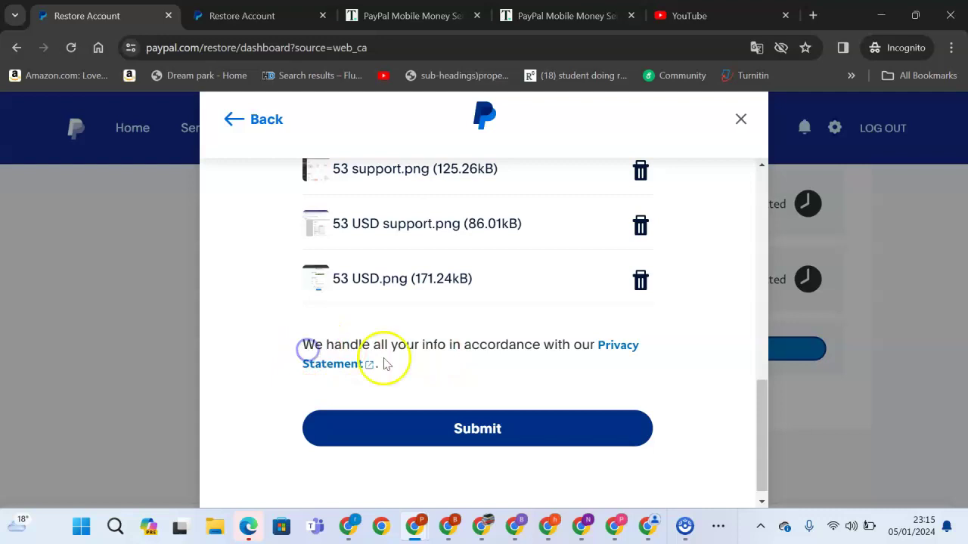
# Step: Submit the transaction-info documents and return to the Account Limitations page
pyautogui.click(470, 437)
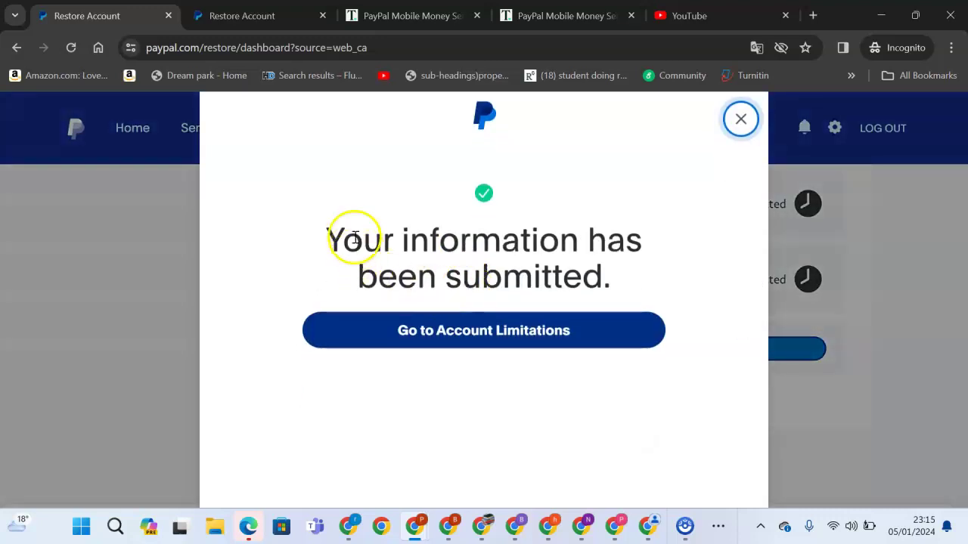
pyautogui.moveTo(345, 241); pyautogui.dragTo(612, 276)
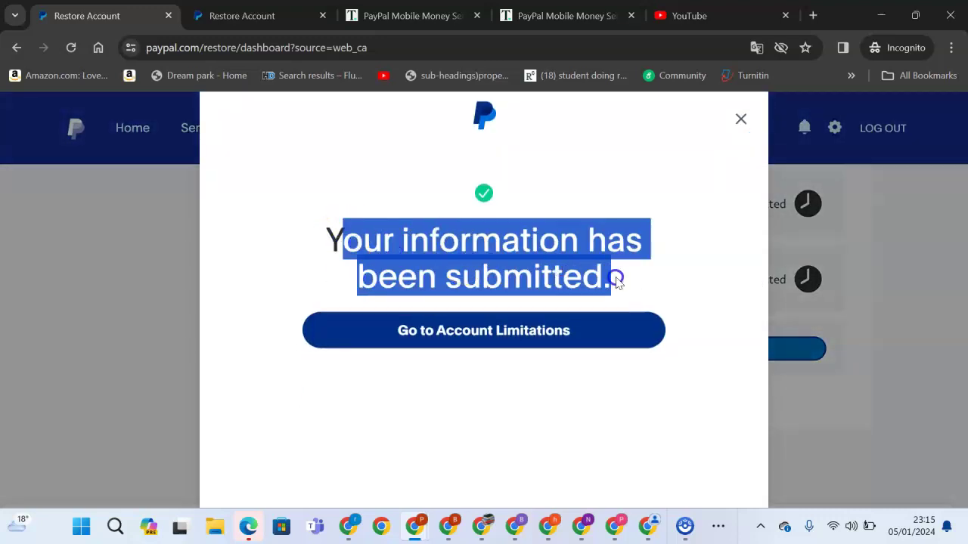
pyautogui.click(443, 338)
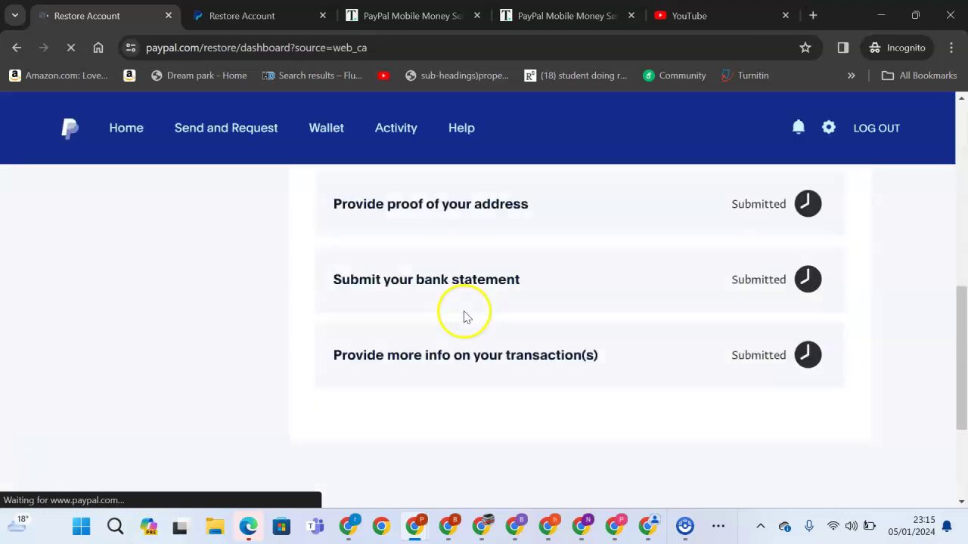
pyautogui.scroll(2, 466, 316)
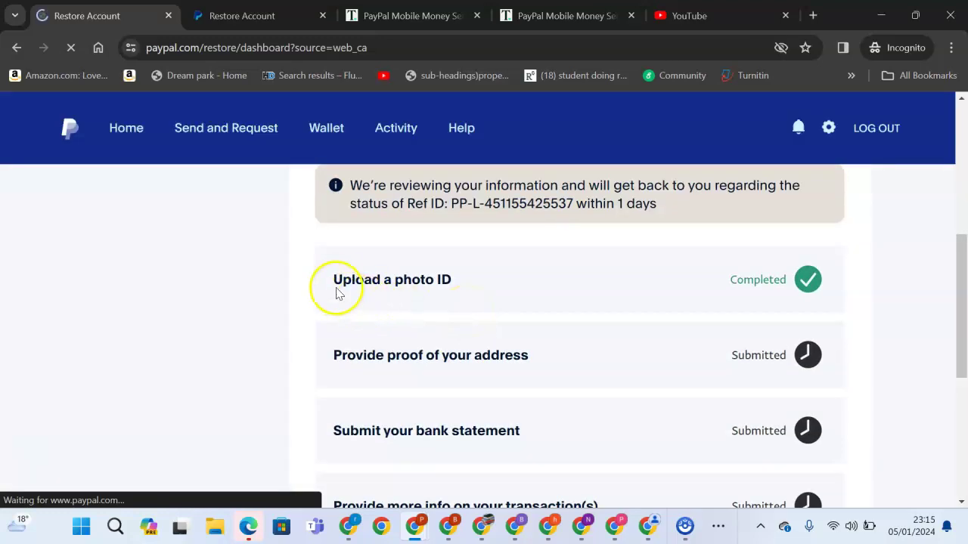
pyautogui.moveTo(326, 270); pyautogui.dragTo(457, 282)
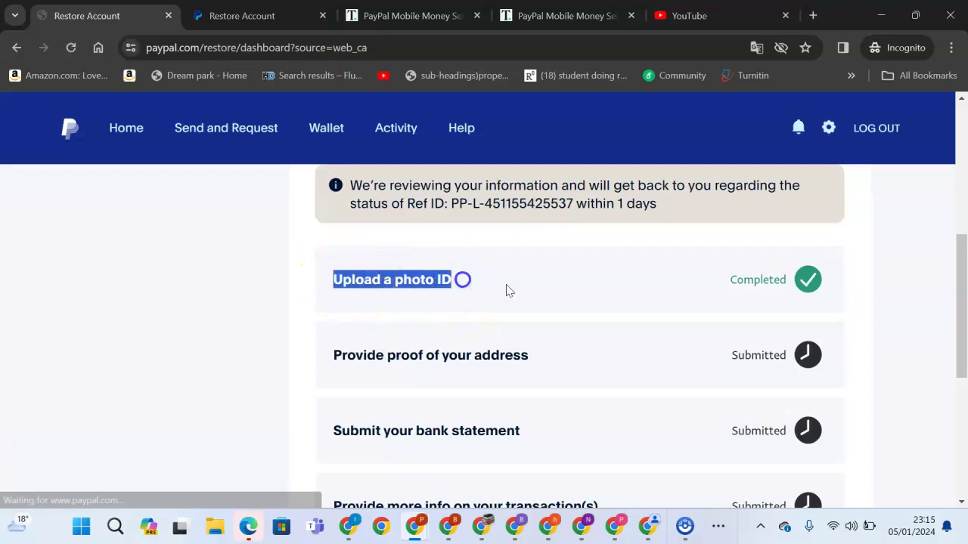
# Step: Scroll through the submitted task list and the 1-day review notice
pyautogui.scroll(-1, 443, 310)
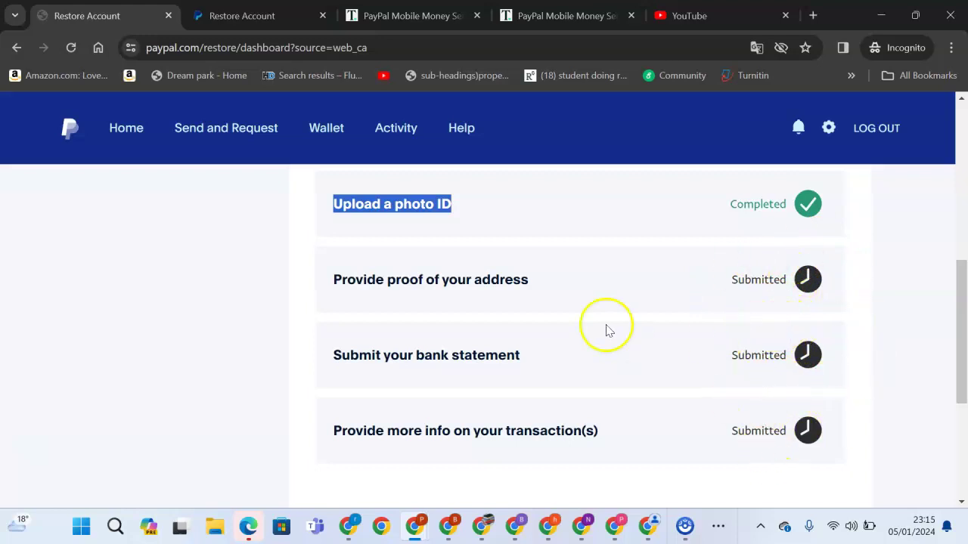
pyautogui.scroll(1, 604, 329)
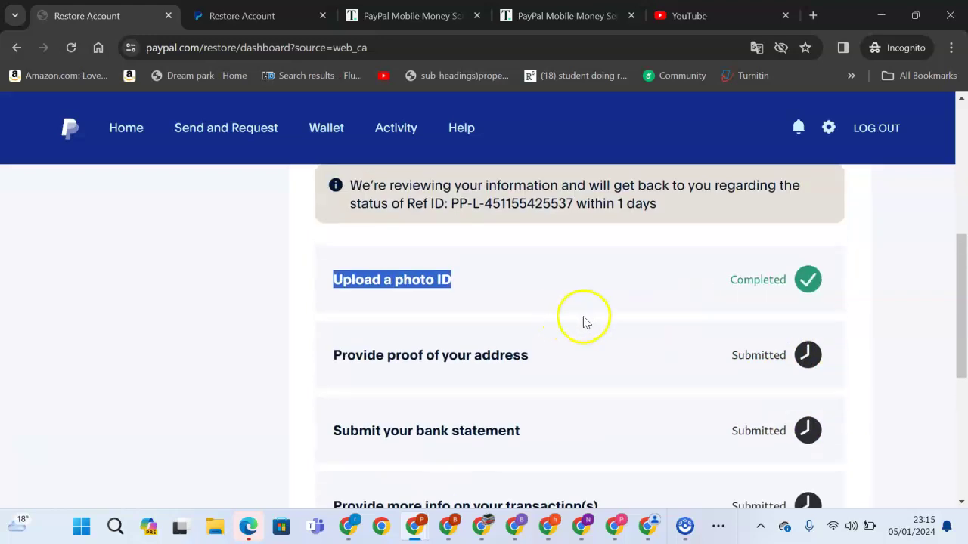
pyautogui.scroll(-2, 583, 320)
pyautogui.scroll(7, 706, 300)
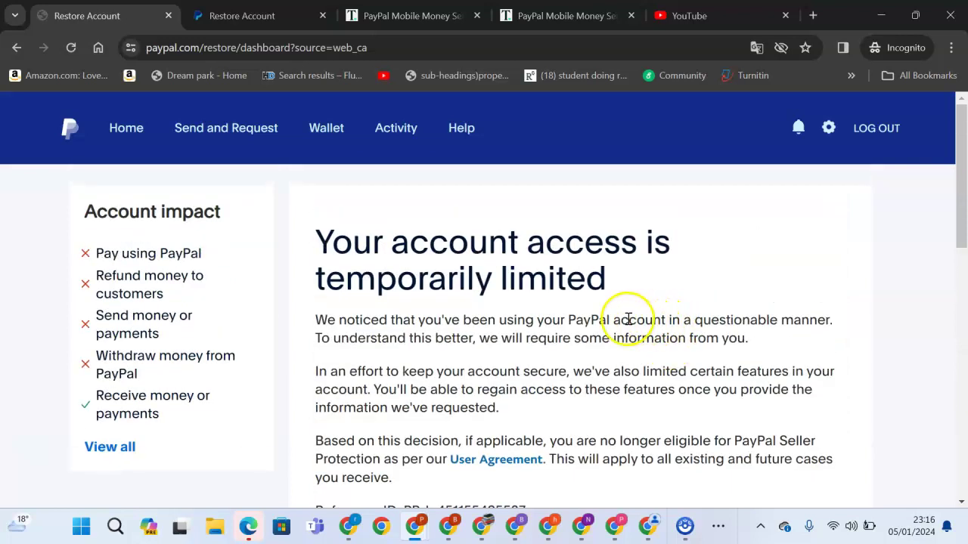
pyautogui.scroll(-10, 627, 319)
pyautogui.scroll(5, 627, 318)
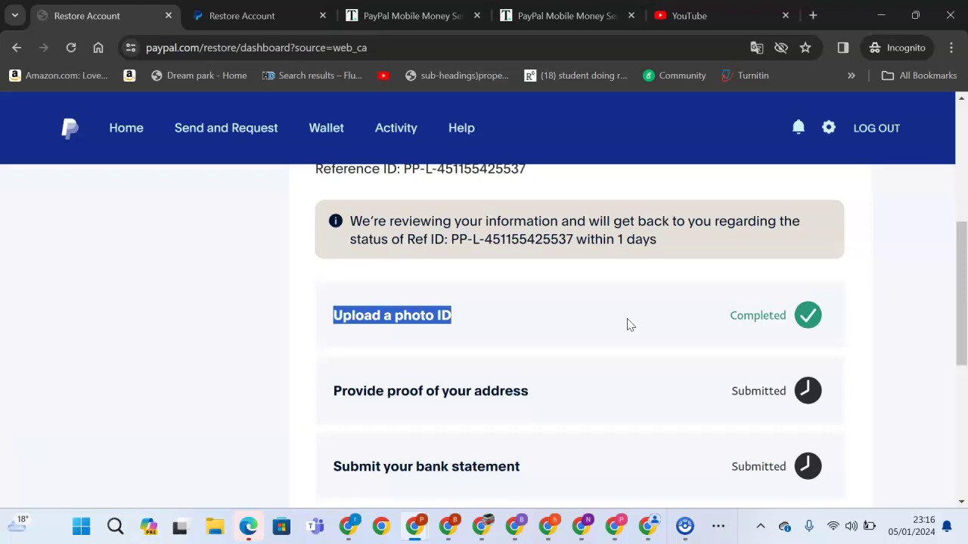
pyautogui.scroll(5, 626, 323)
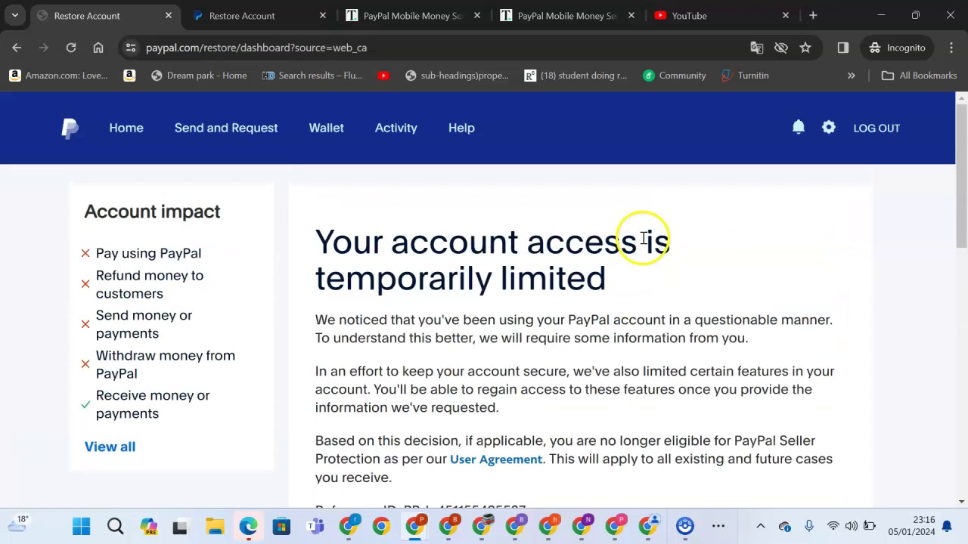
pyautogui.scroll(-5, 640, 257)
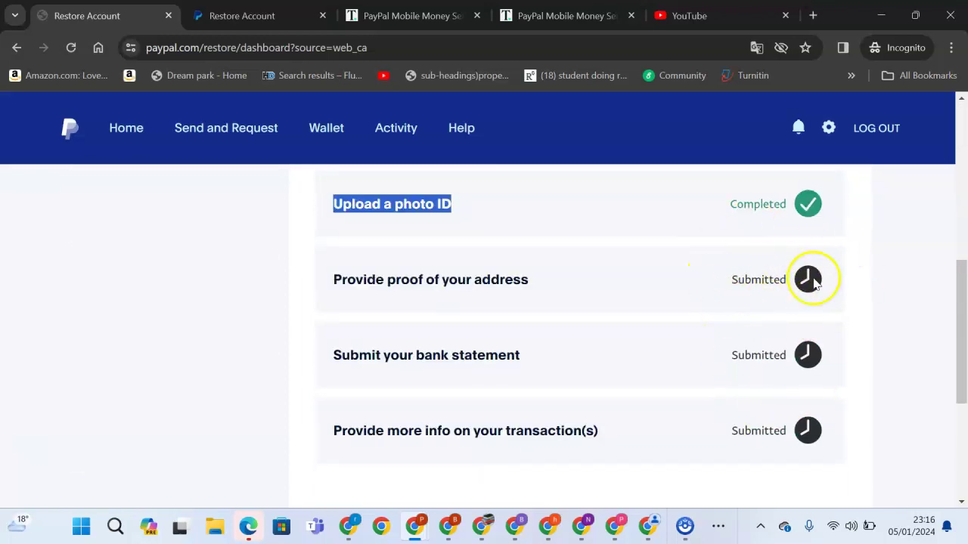
pyautogui.scroll(5, 565, 312)
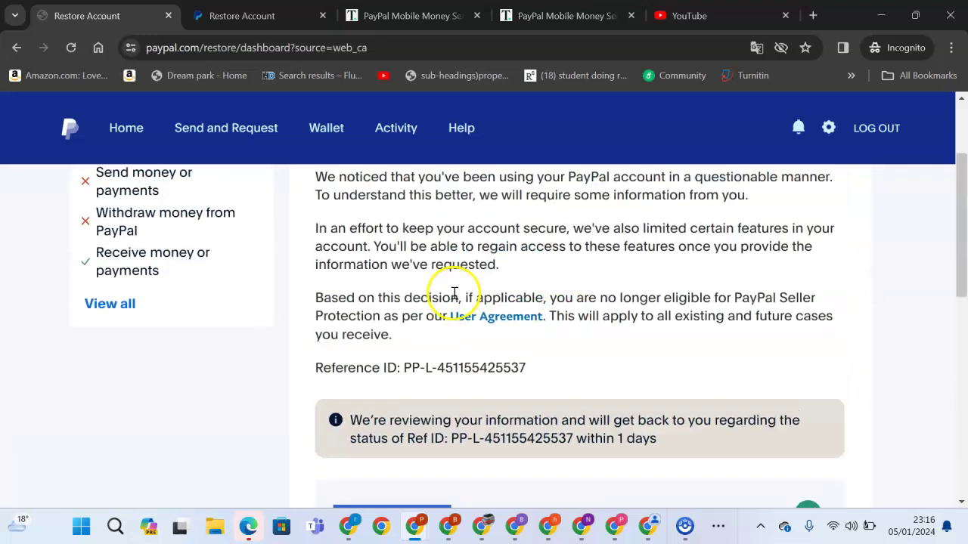
# Step: In the second tab, open the account Summary and check the 'We're reviewing your information' banner
pyautogui.click(245, 16)
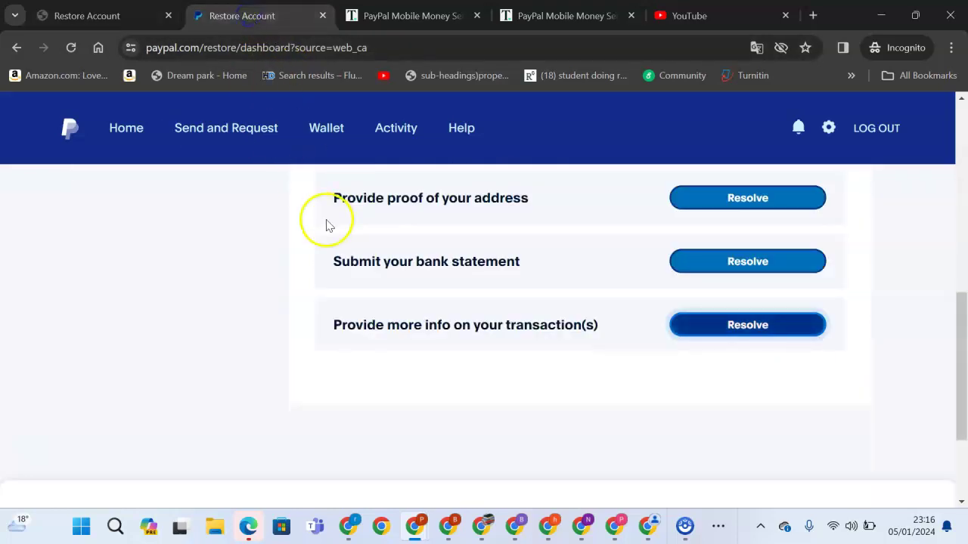
pyautogui.scroll(5, 324, 222)
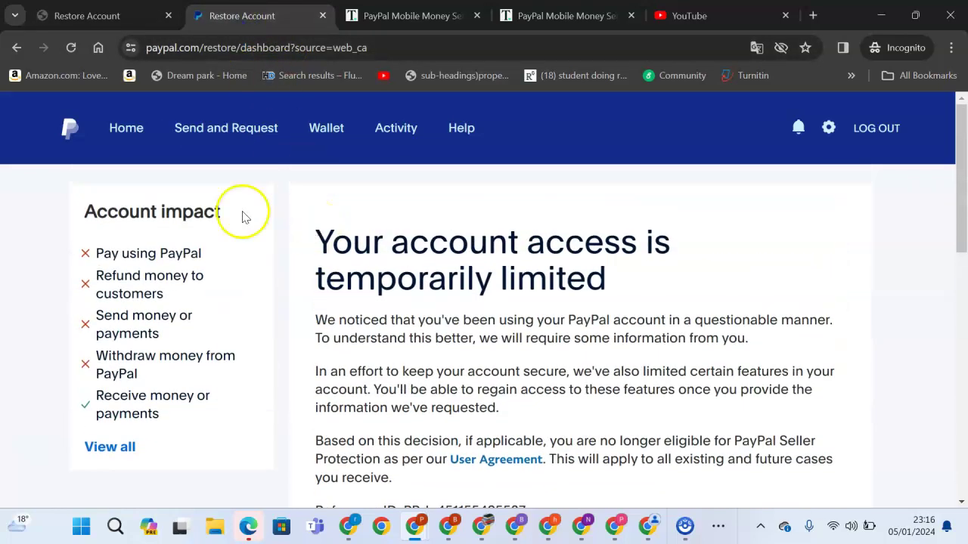
pyautogui.click(71, 127)
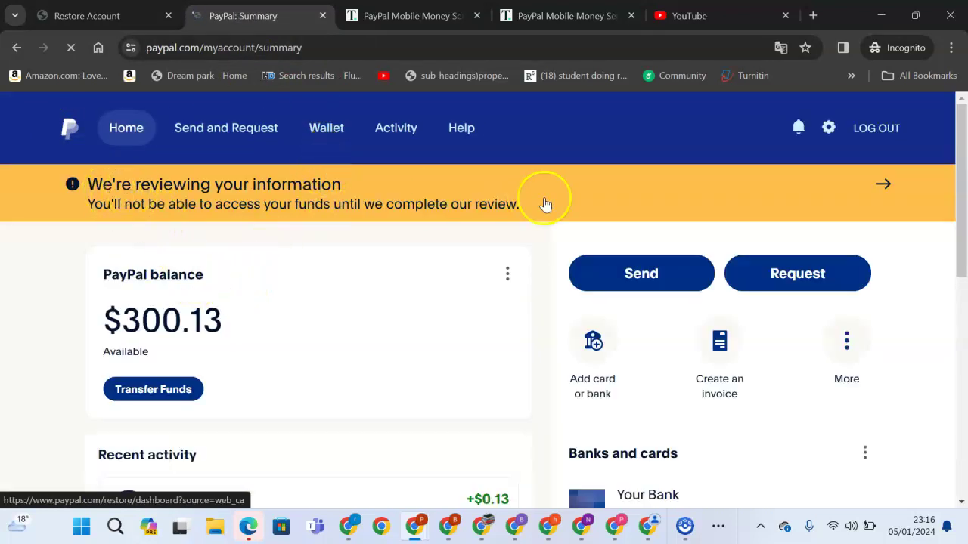
pyautogui.click(514, 203)
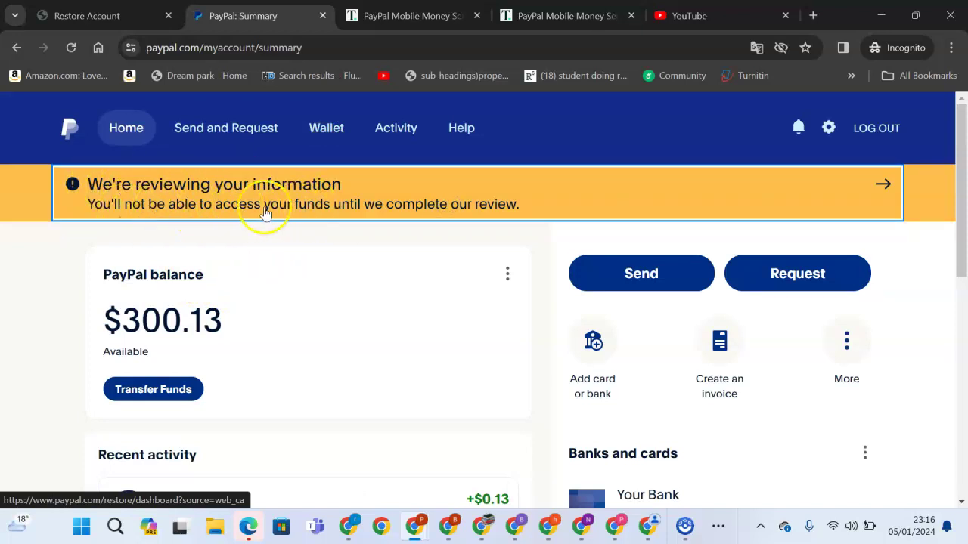
pyautogui.scroll(-3, 466, 245)
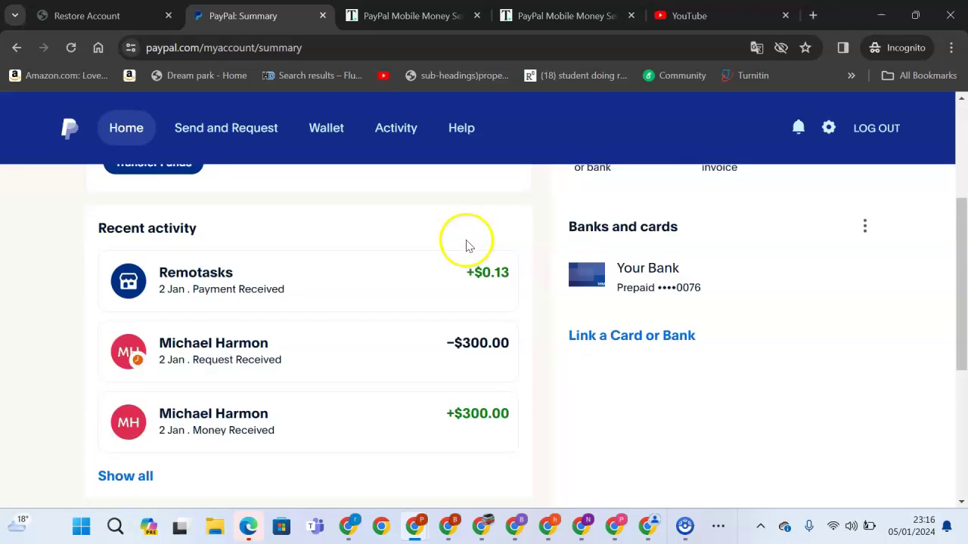
pyautogui.scroll(3, 466, 246)
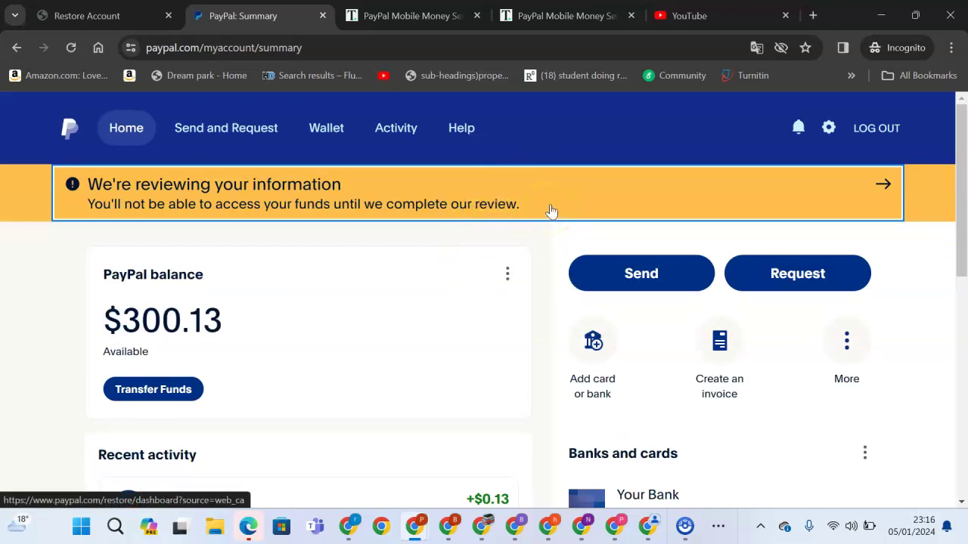
# Step: Back on the first Restore Account tab, confirm the bank statement and transaction-info tasks show Submitted
pyautogui.click(88, 15)
pyautogui.scroll(-1, 373, 263)
pyautogui.scroll(-10, 382, 272)
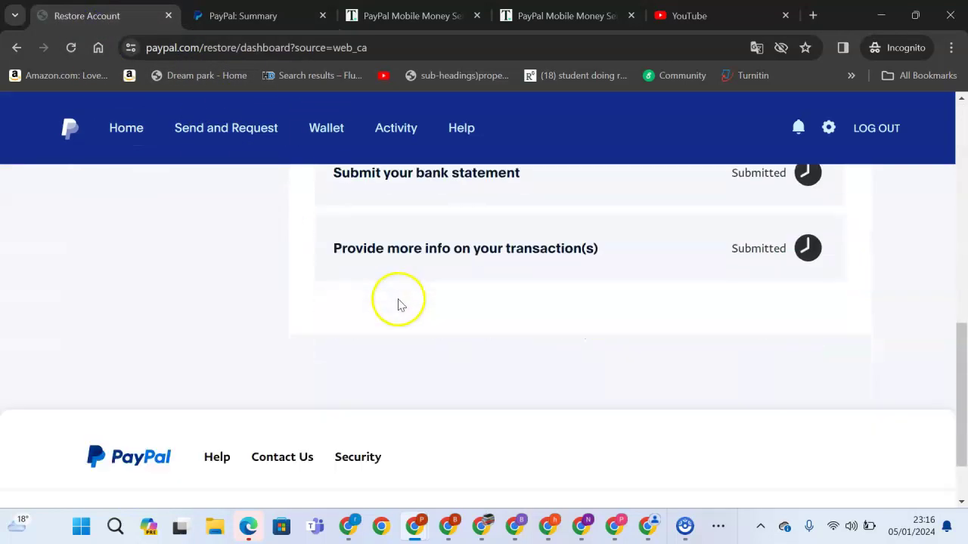
pyautogui.scroll(9, 404, 298)
pyautogui.scroll(1, 406, 301)
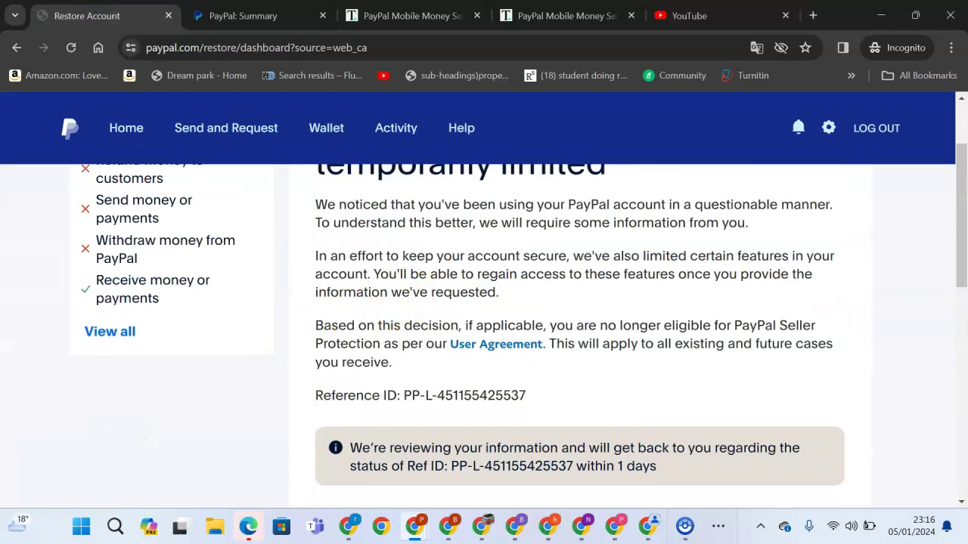